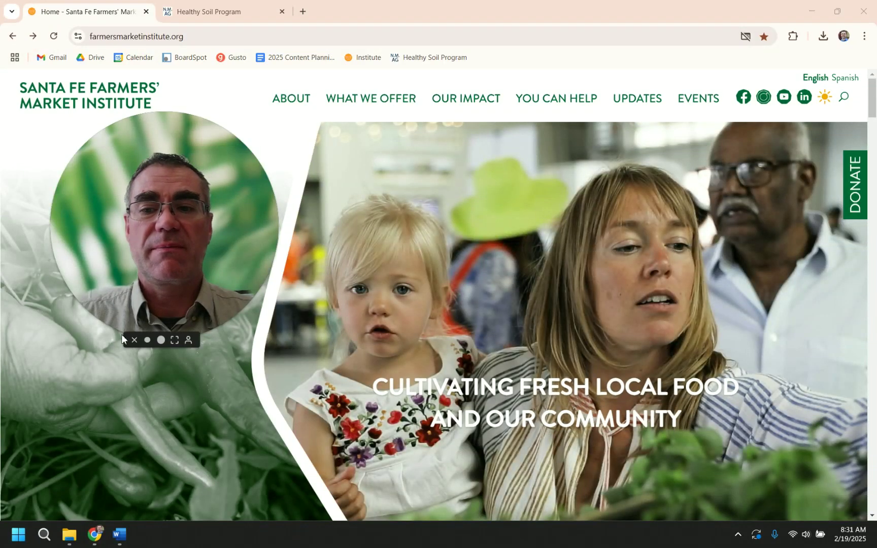
# Open the Fiscal Year 2026 requirements for Individual Applicants from the Healthy Soil Program page.
pyautogui.click(134, 340)
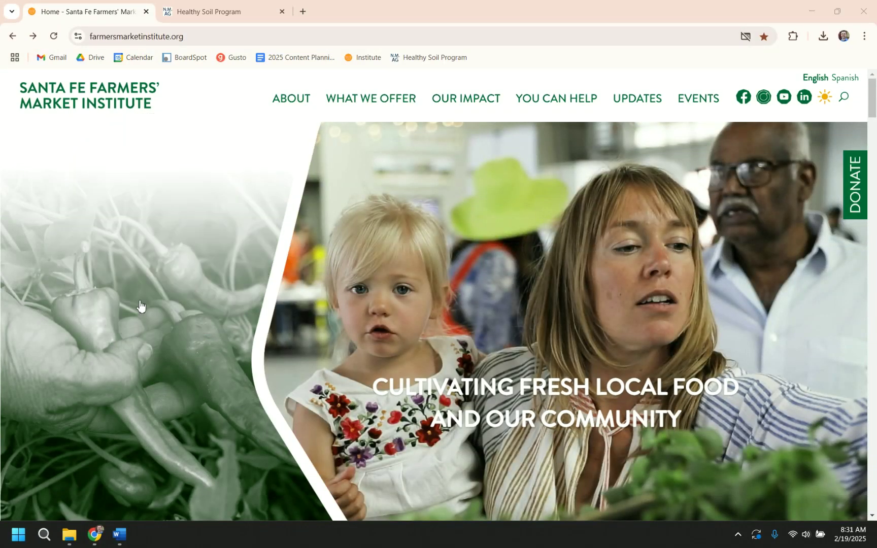
pyautogui.click(219, 12)
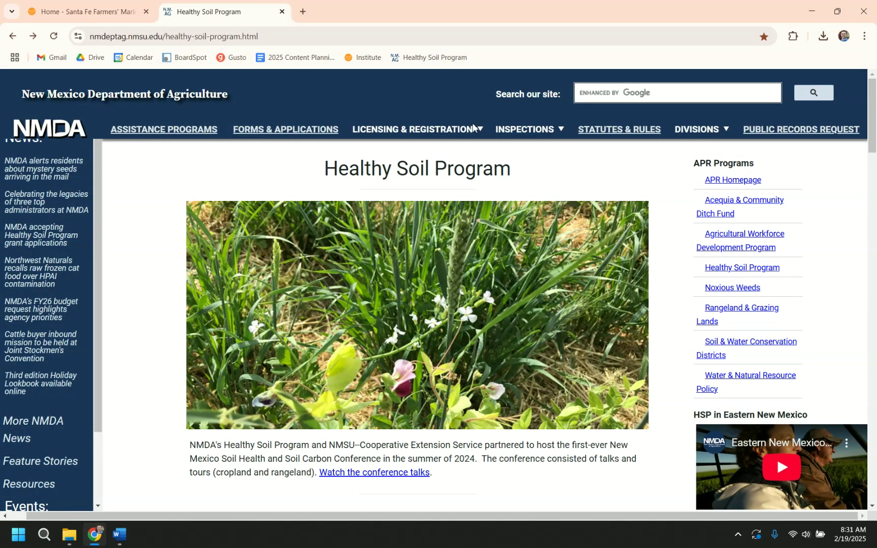
pyautogui.scroll(-10, 369, 344)
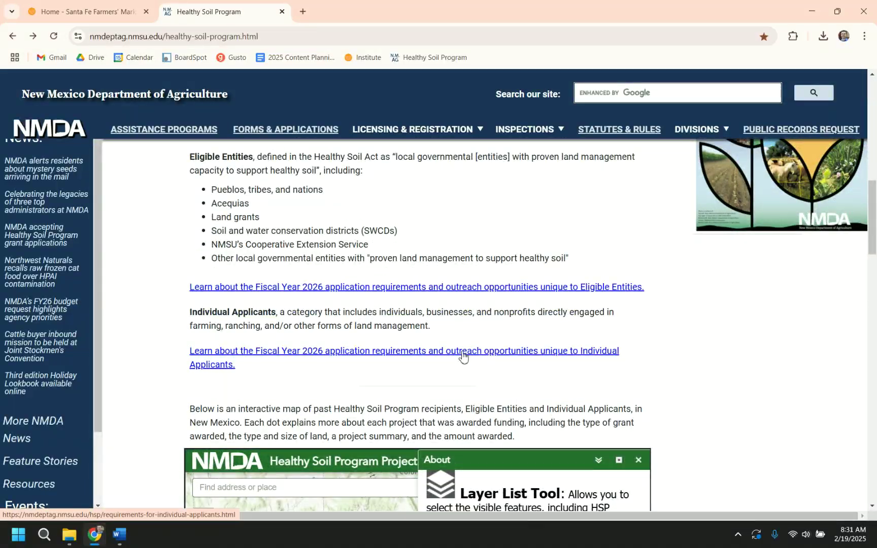
pyautogui.click(463, 357)
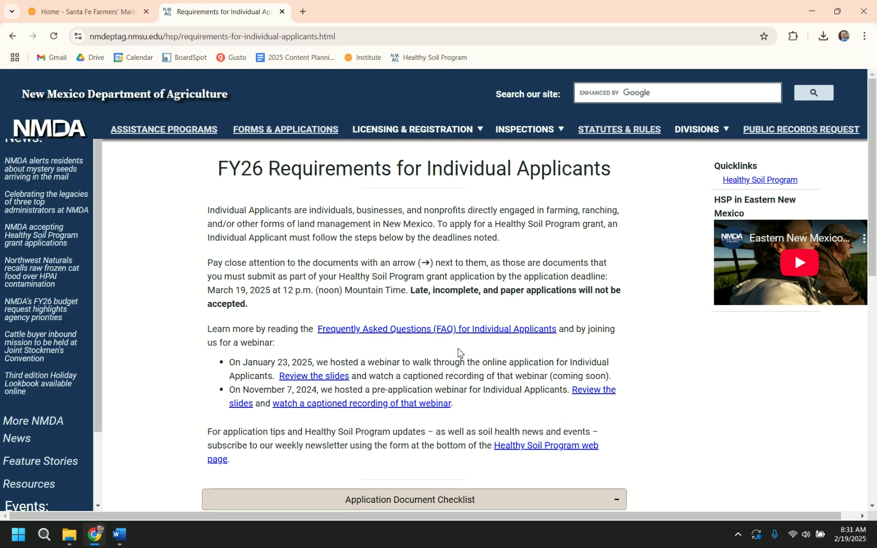
# Expand Step 6 on finalizing and submitting the online application, and open the grants.nmda.nmsu.edu link in it.
pyautogui.scroll(-6, 485, 355)
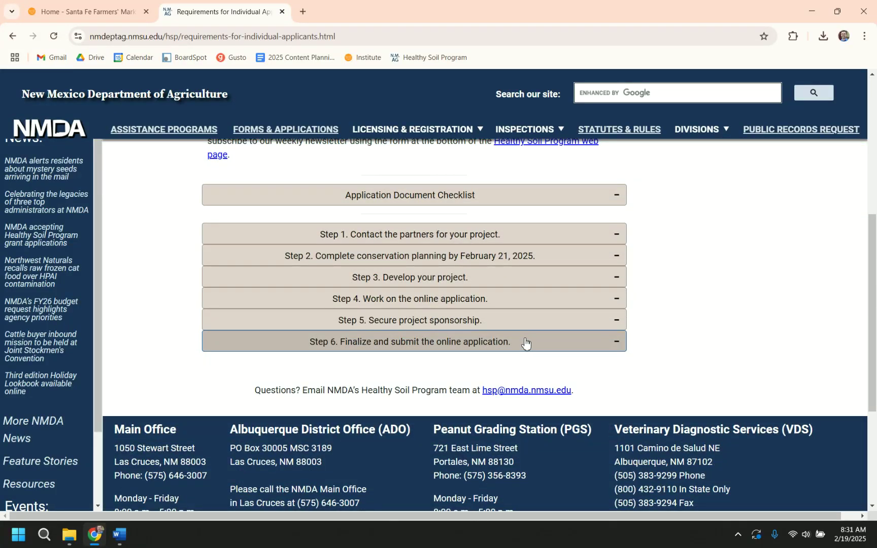
pyautogui.click(525, 343)
pyautogui.scroll(-4, 525, 344)
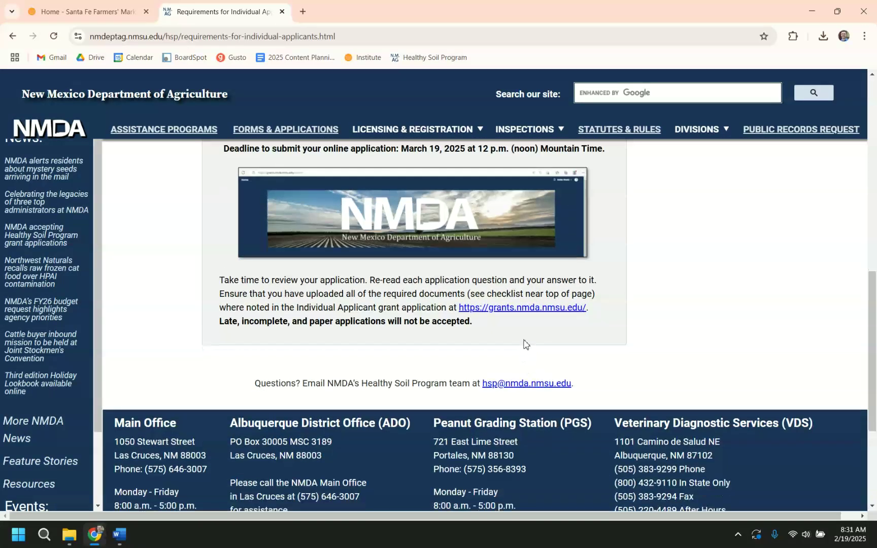
pyautogui.click(532, 308)
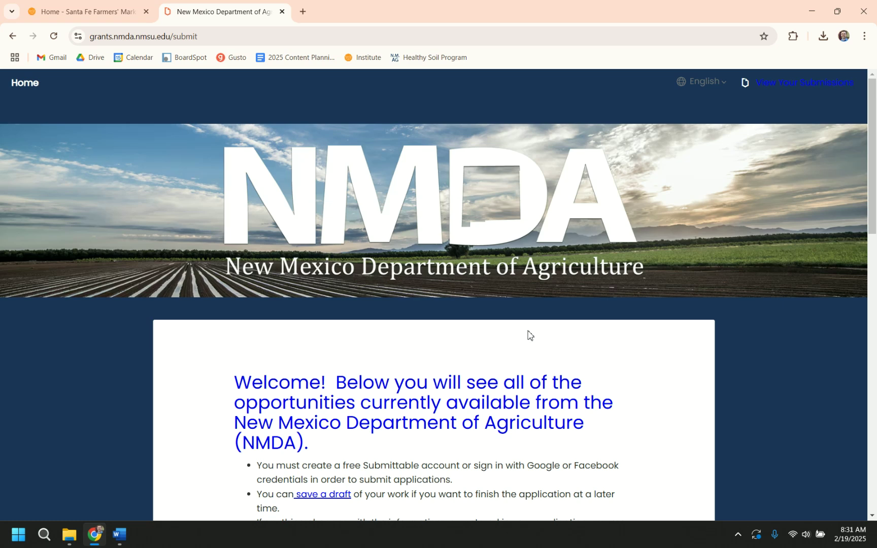
# Find the FY26 Healthy Soil Program grants for Individual Applicants among the listed opportunities and open it.
pyautogui.scroll(-1, 530, 334)
pyautogui.scroll(-2, 529, 332)
pyautogui.scroll(-3, 530, 332)
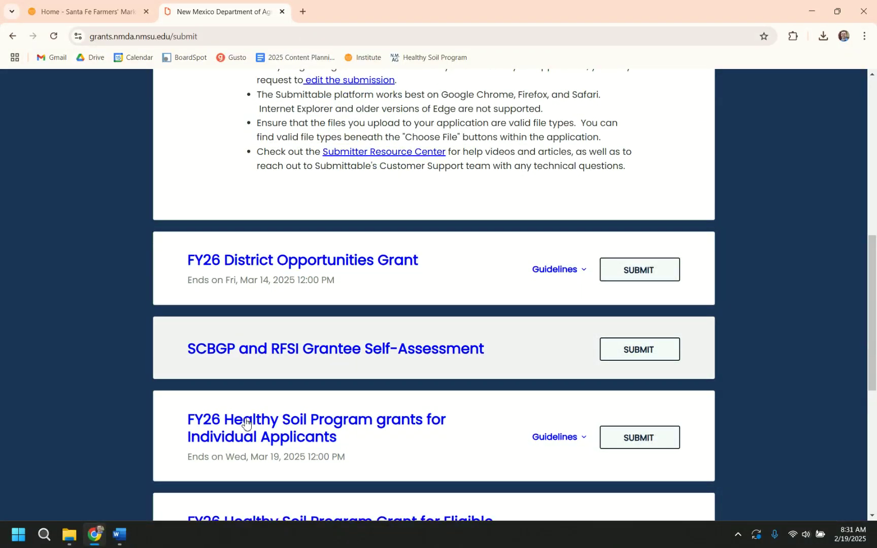
pyautogui.scroll(-1, 305, 361)
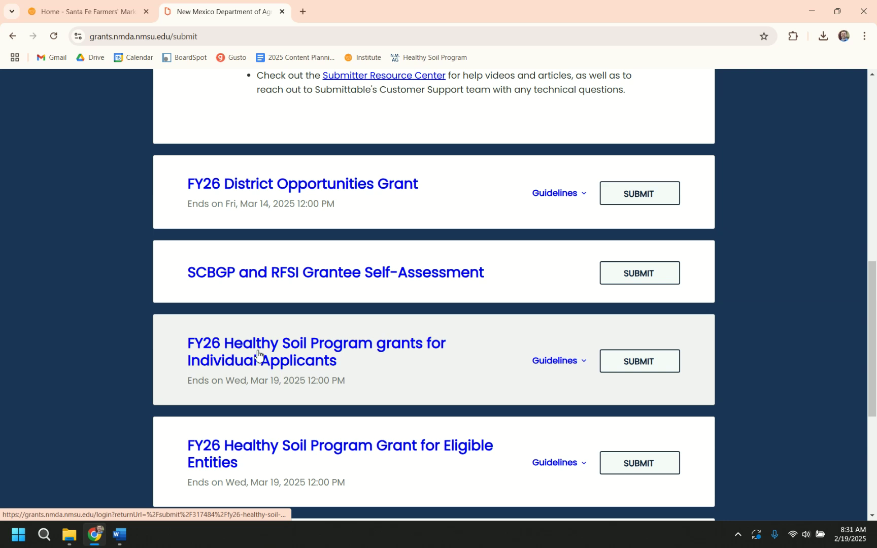
pyautogui.click(287, 362)
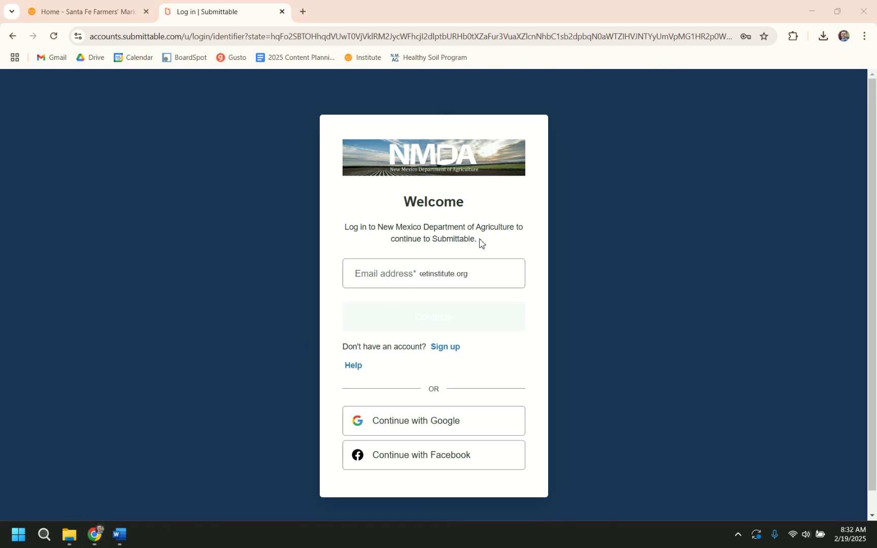
# Look over the sign-up form for creating a Submittable account and return to the login form.
pyautogui.click(446, 347)
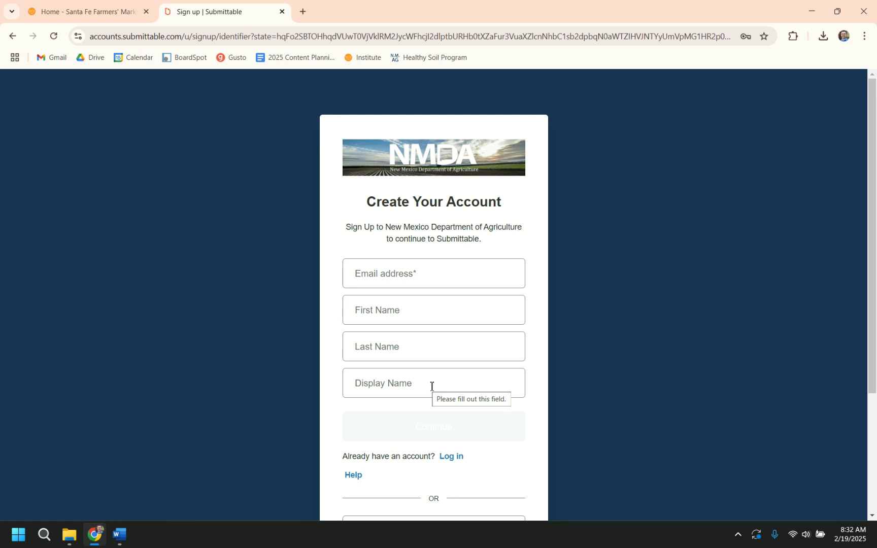
pyautogui.scroll(-1, 434, 390)
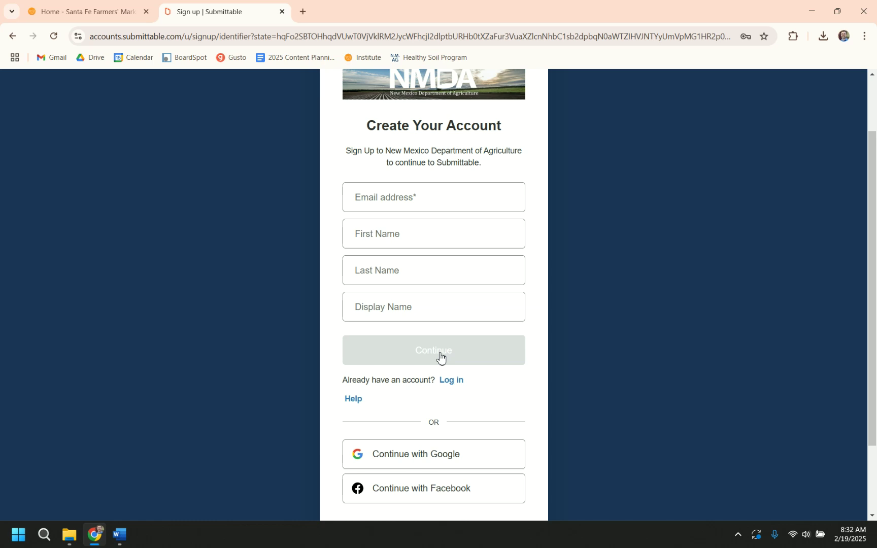
pyautogui.click(455, 381)
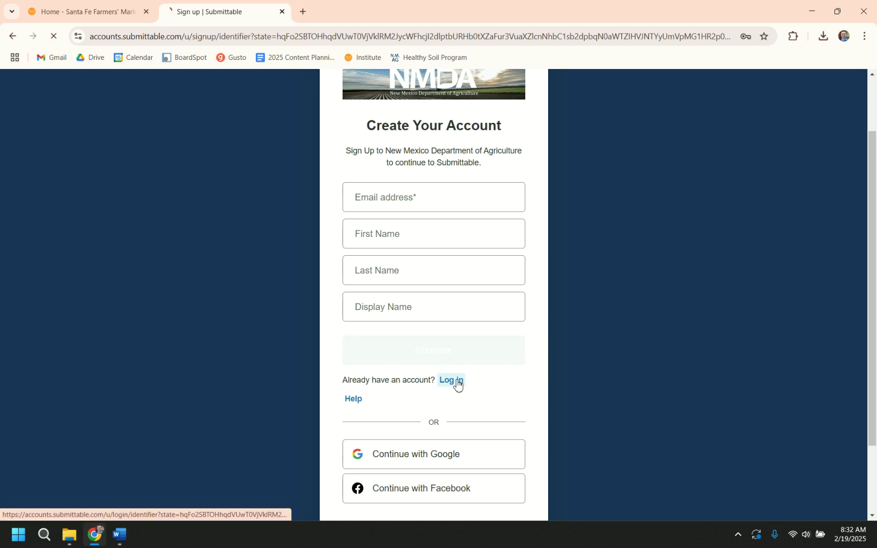
# Log in to Submittable with the saved account email and password.
pyautogui.click(471, 277)
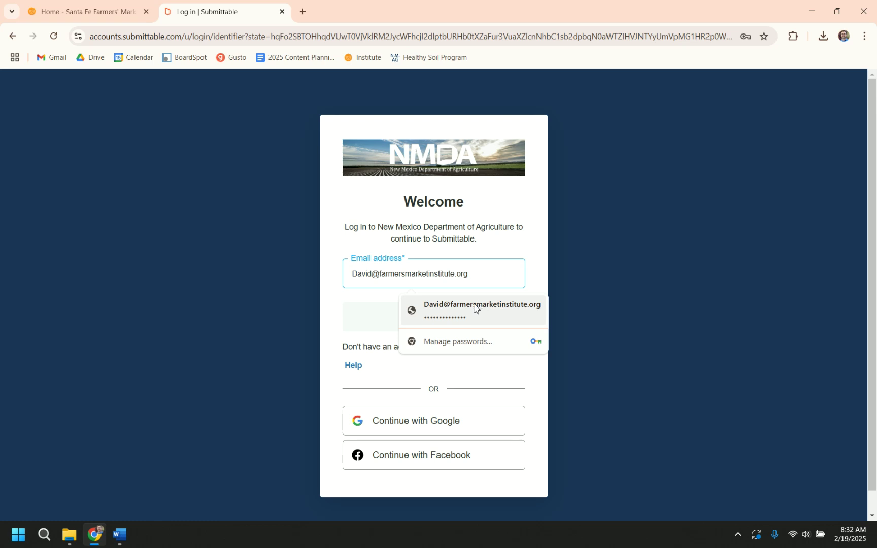
pyautogui.click(473, 307)
pyautogui.click(449, 321)
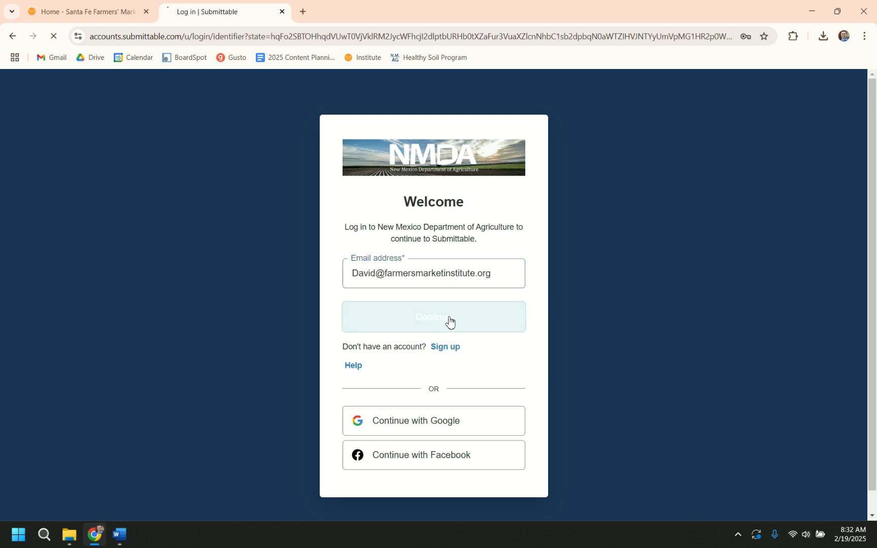
pyautogui.click(447, 386)
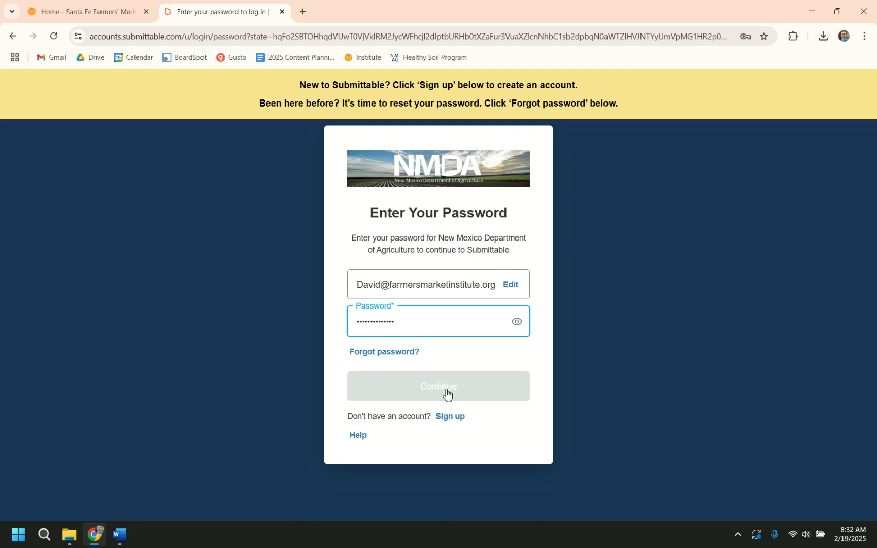
pyautogui.click(448, 387)
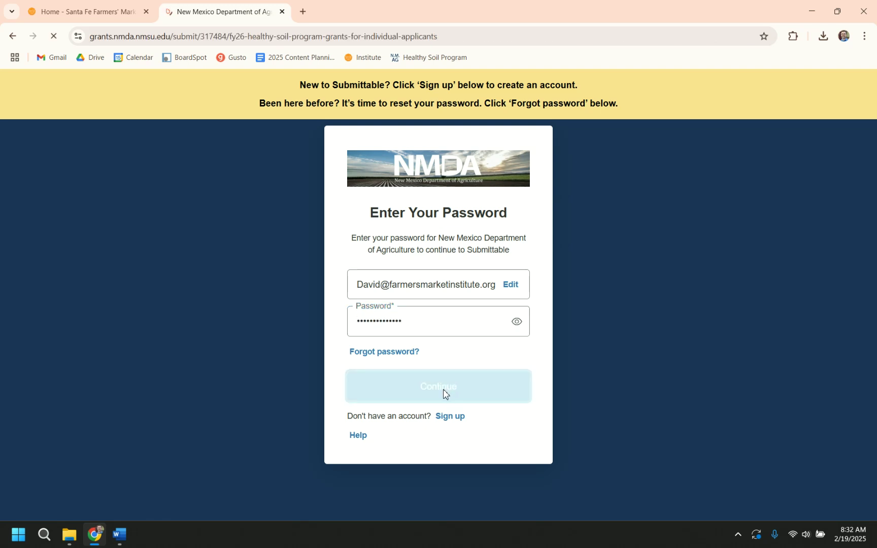
# Try the applicant type choices in the grant application, ending with Nonprofit selected.
pyautogui.scroll(-4, 439, 358)
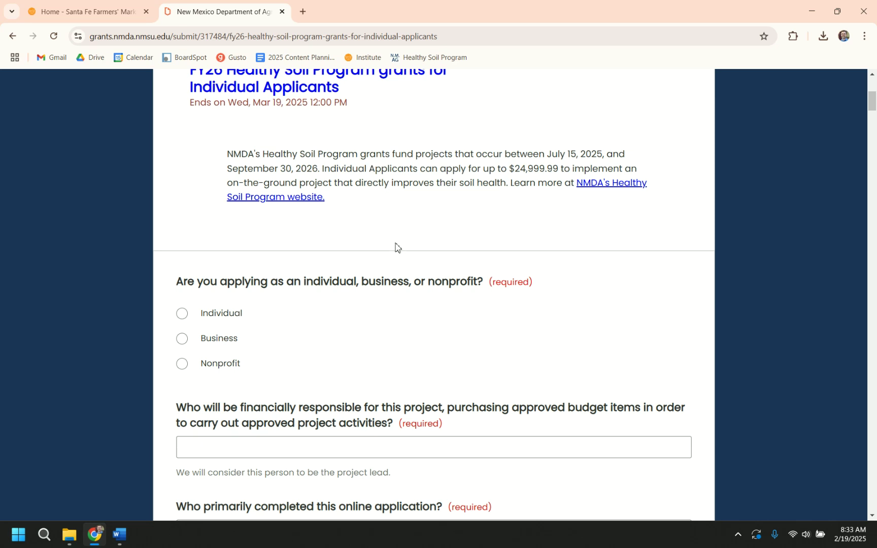
pyautogui.scroll(-1, 394, 259)
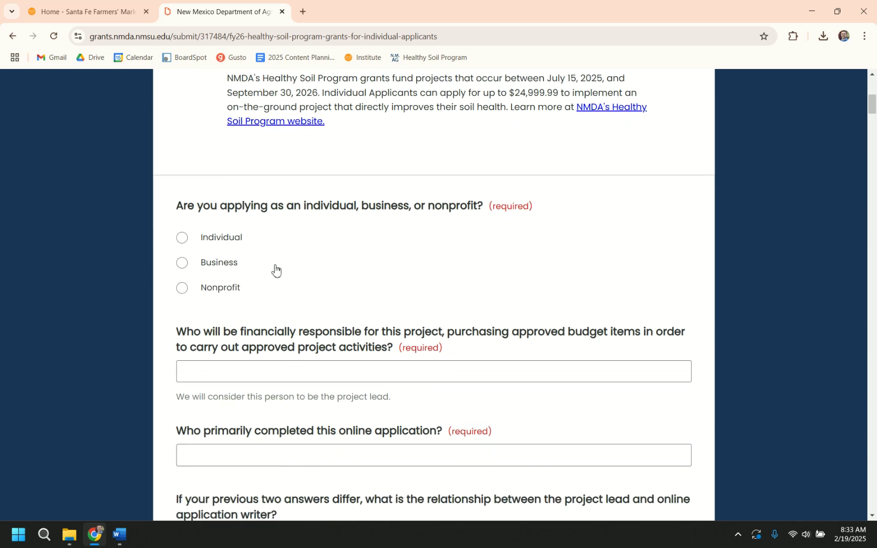
pyautogui.click(183, 243)
pyautogui.click(183, 265)
pyautogui.click(183, 295)
# Review the application's project lead, contact details, previous grant application and land relationship questions.
pyautogui.scroll(-3, 299, 253)
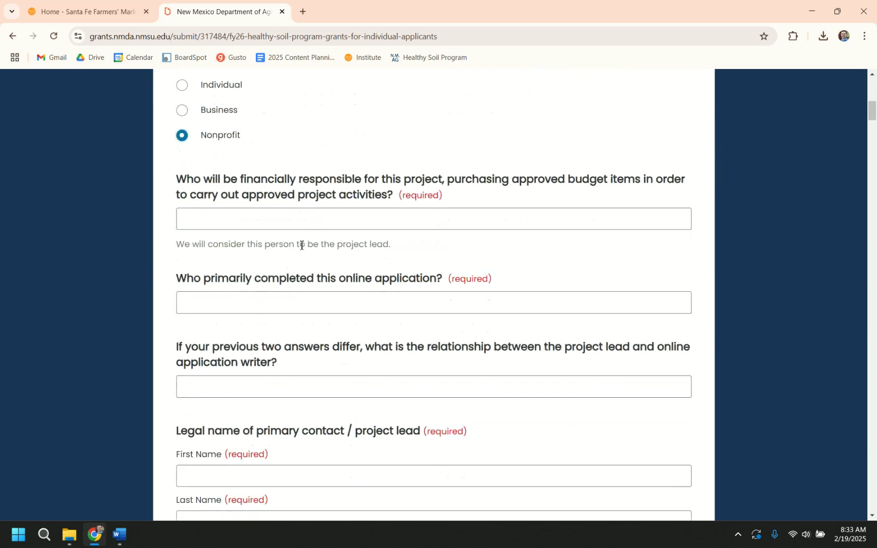
pyautogui.click(319, 220)
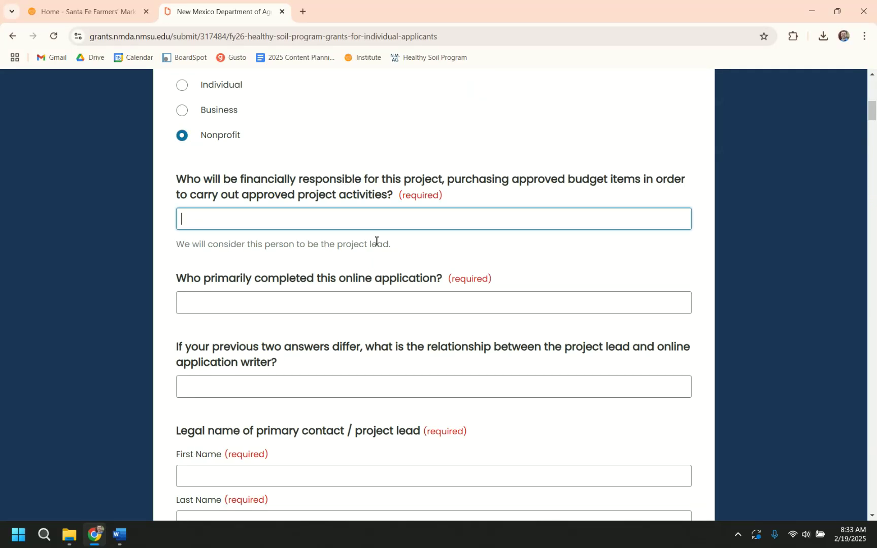
pyautogui.scroll(-1, 382, 243)
pyautogui.scroll(-3, 382, 242)
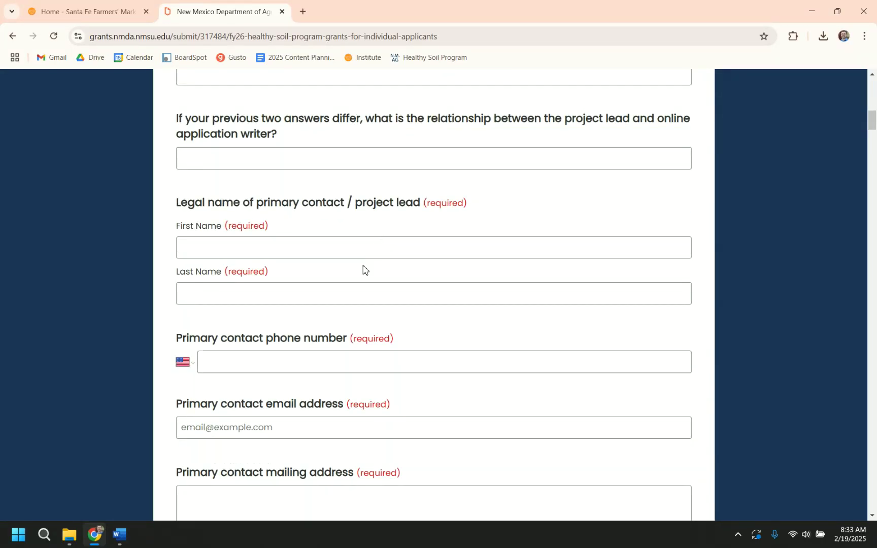
pyautogui.scroll(-6, 358, 256)
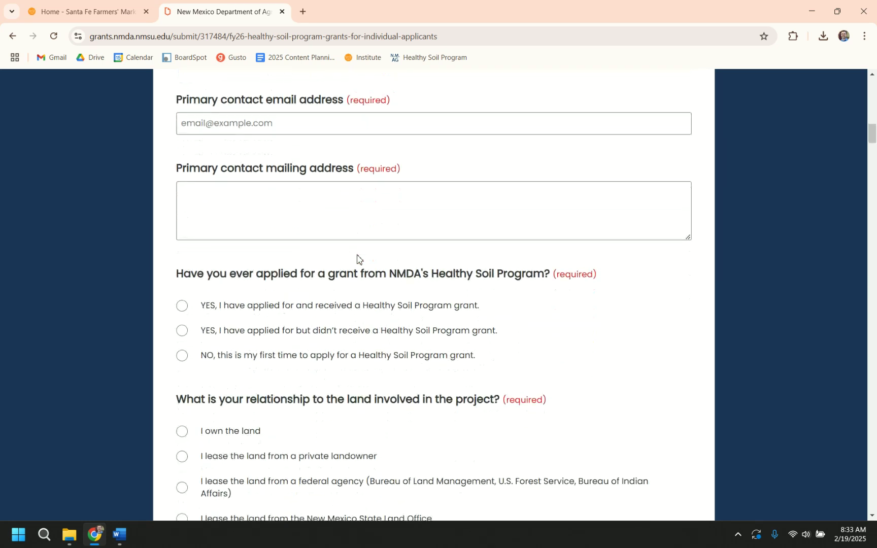
pyautogui.scroll(-3, 358, 258)
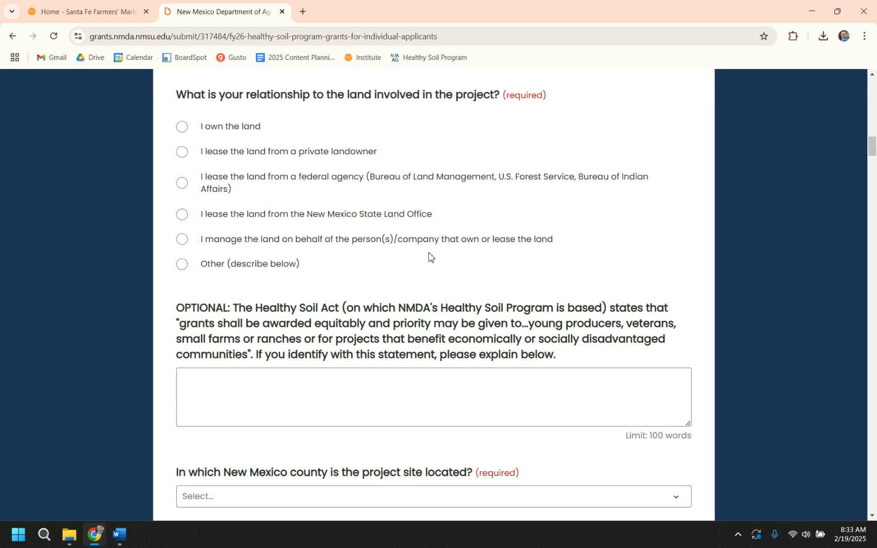
pyautogui.scroll(-2, 429, 258)
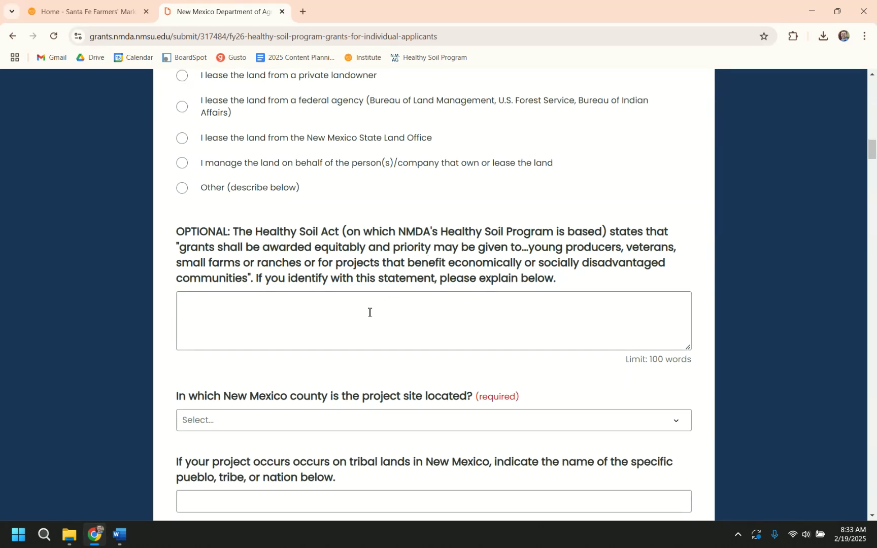
# Highlight the optional Healthy Soil Act question, then locate its matching prompt and answer box in the Word application worksheet.
pyautogui.moveTo(176, 229)
pyautogui.mouseDown()
pyautogui.moveTo(553, 254)
pyautogui.moveTo(568, 280)
pyautogui.mouseUp()
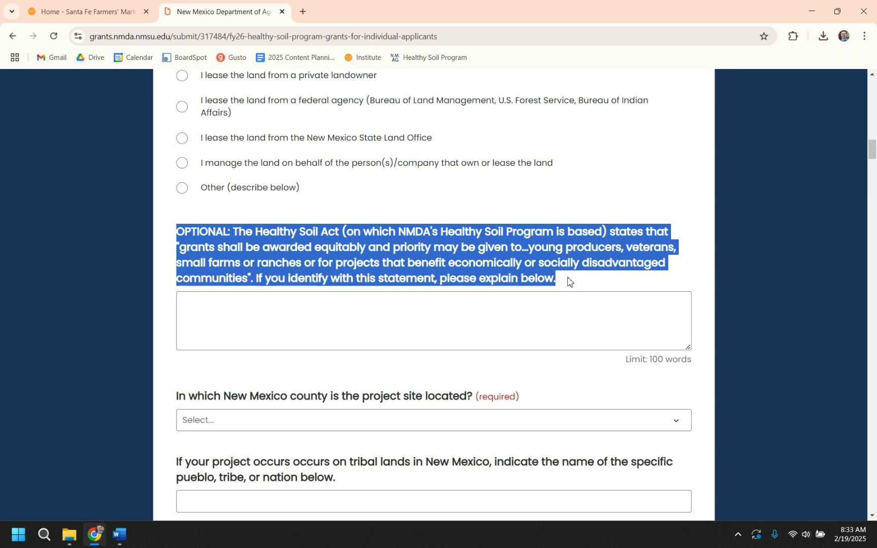
pyautogui.click(118, 542)
pyautogui.scroll(12, 219, 387)
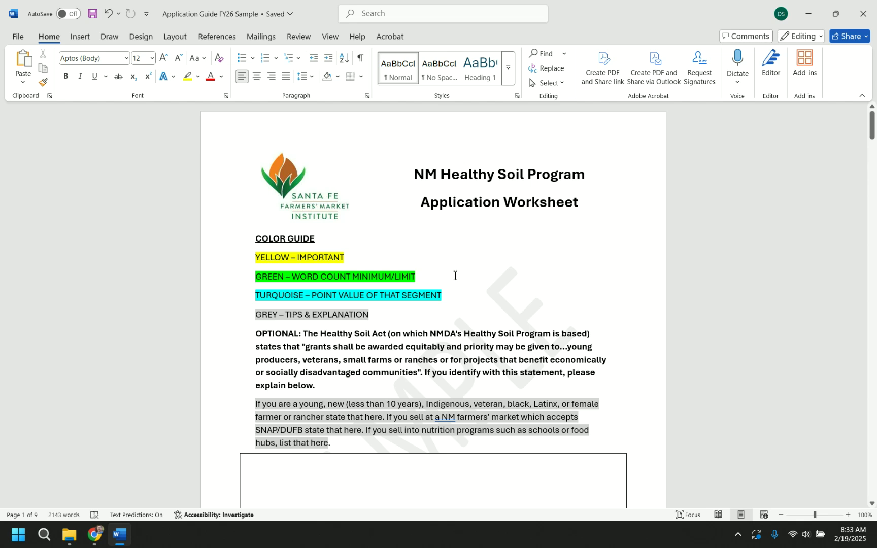
pyautogui.scroll(-3, 455, 275)
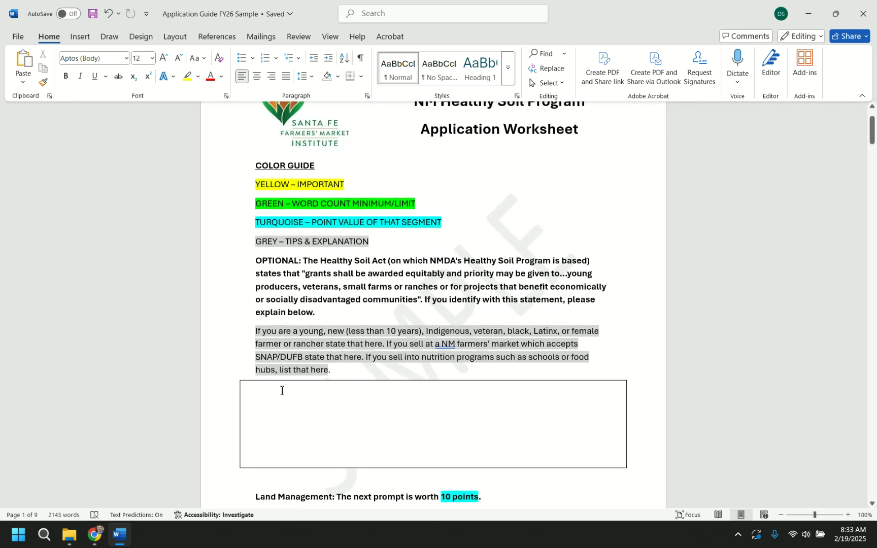
pyautogui.click(281, 392)
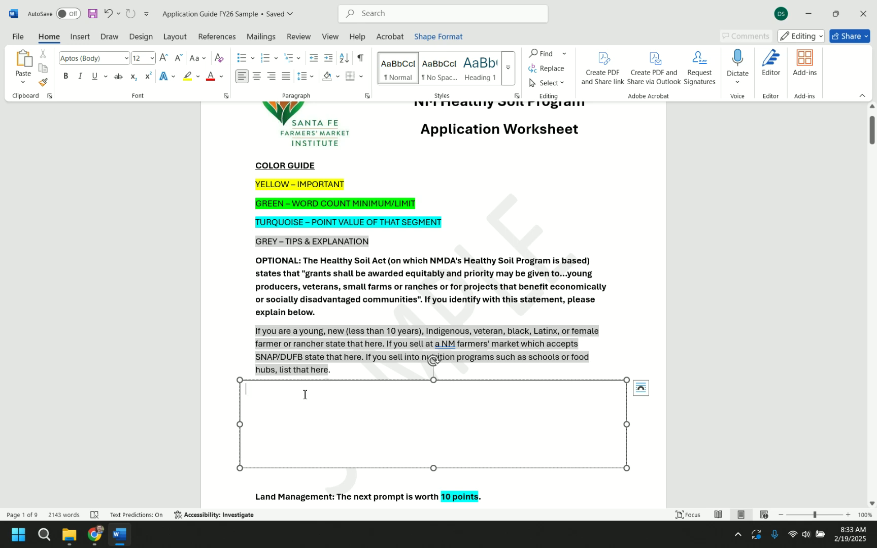
# Switch back to Chrome and review the optional answer field and the project location, land amount, land type and image upload questions.
pyautogui.hotkey('alt', 'Tab')
pyautogui.click(299, 304)
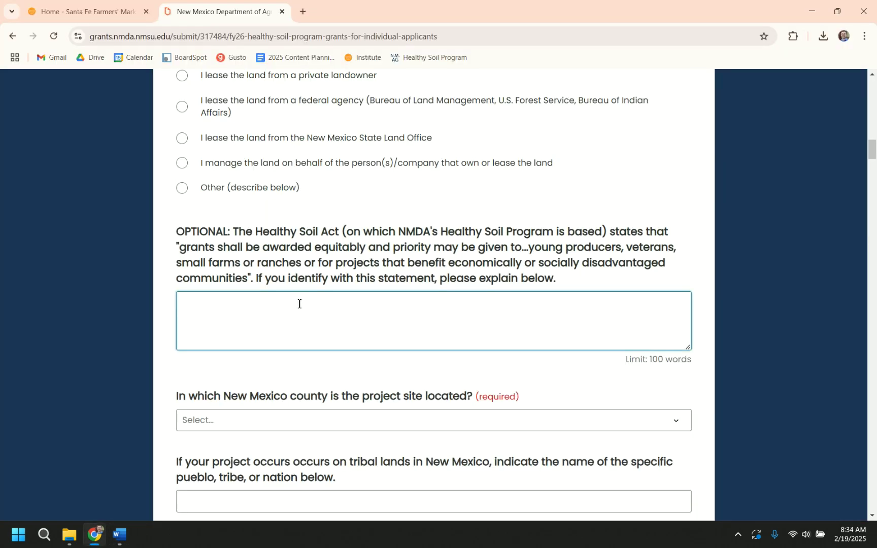
pyautogui.scroll(-5, 310, 310)
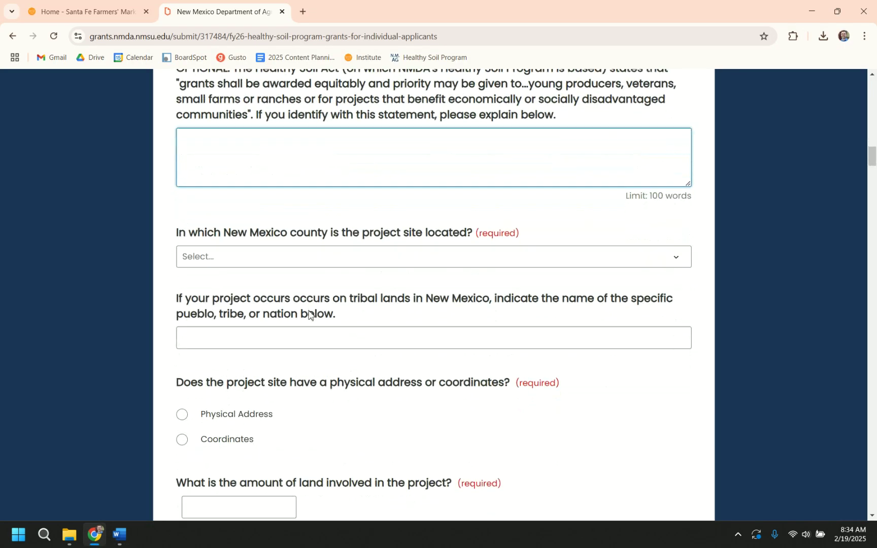
pyautogui.scroll(-3, 313, 313)
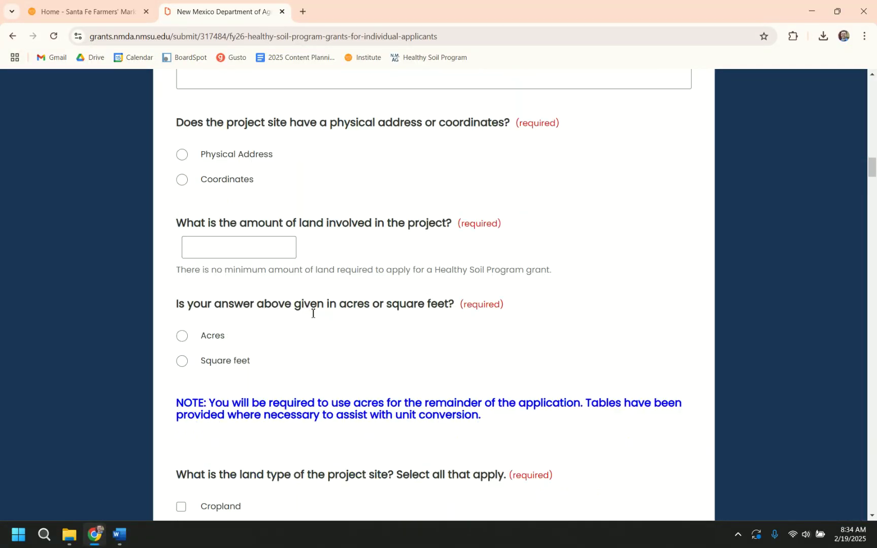
pyautogui.click(272, 209)
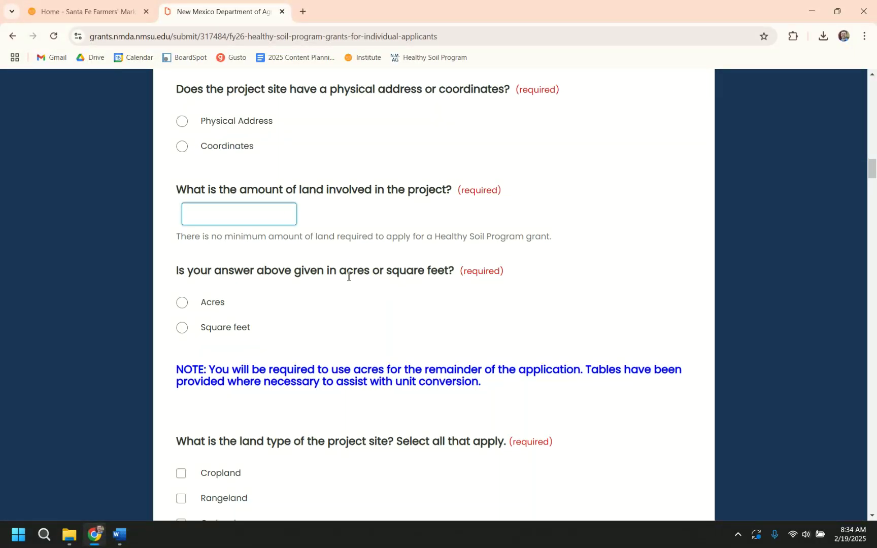
pyautogui.scroll(-1, 349, 287)
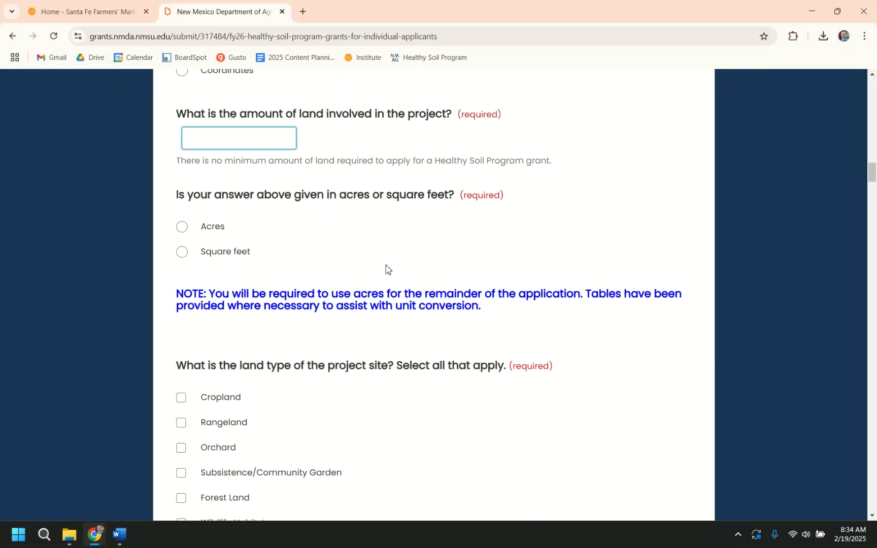
pyautogui.scroll(-4, 385, 269)
pyautogui.scroll(-3, 385, 269)
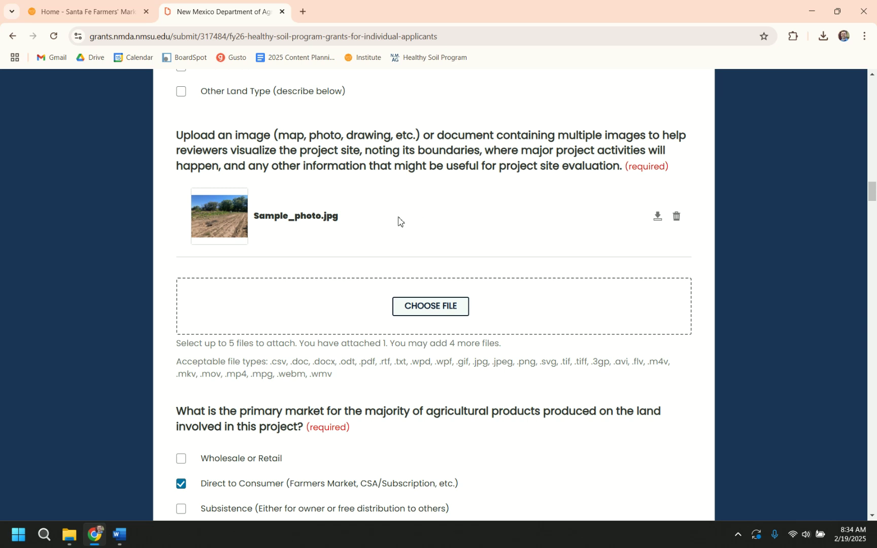
# Attach Sample photo from Documents > Healthy Soils > Video Series 2025 > Institute HSP FY 26 to the project site image question.
pyautogui.click(434, 307)
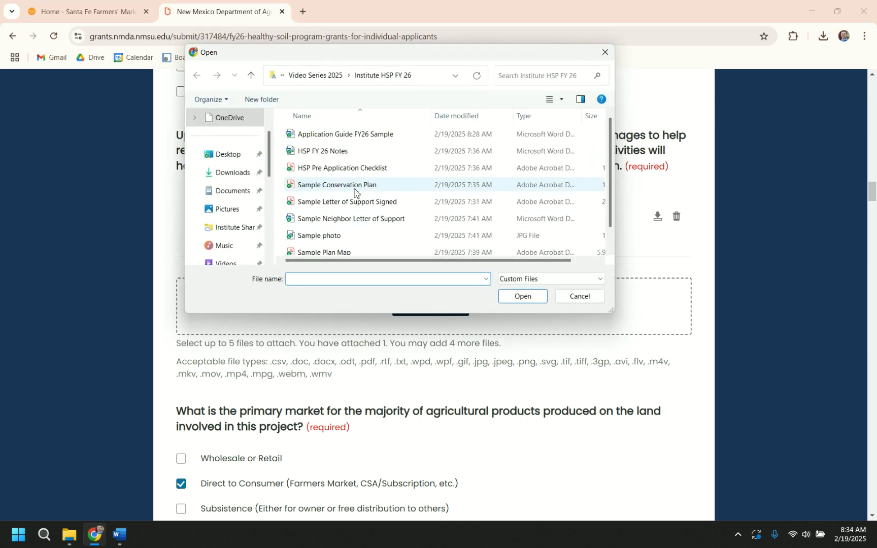
pyautogui.scroll(-1, 342, 196)
pyautogui.click(241, 194)
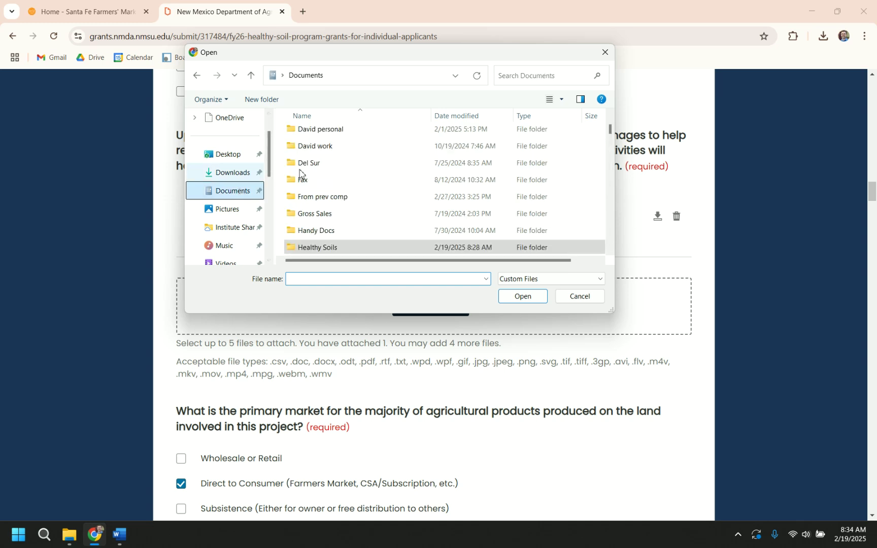
pyautogui.scroll(-2, 340, 213)
pyautogui.doubleClick(332, 181)
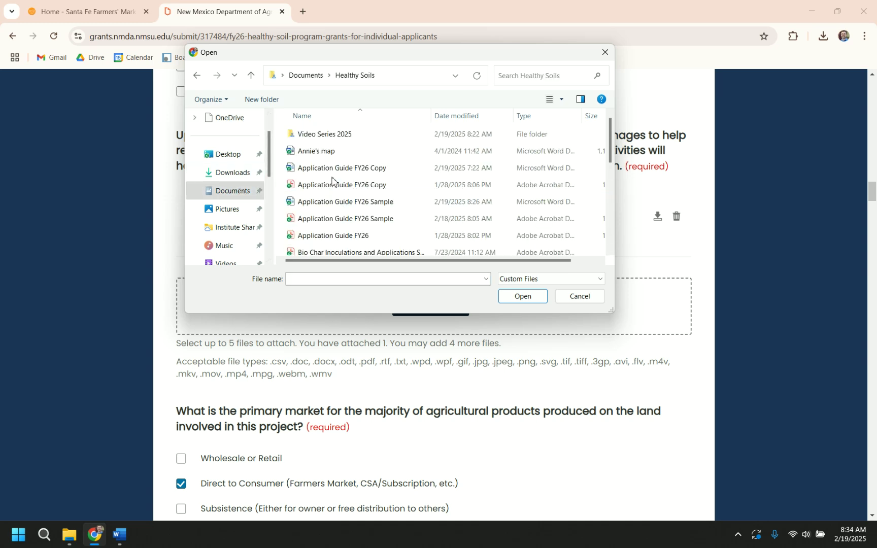
pyautogui.doubleClick(340, 137)
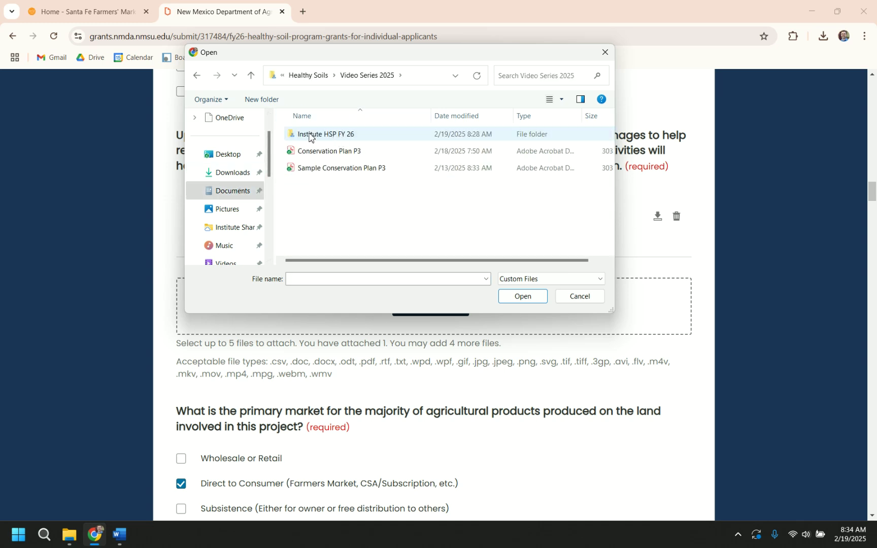
pyautogui.doubleClick(344, 134)
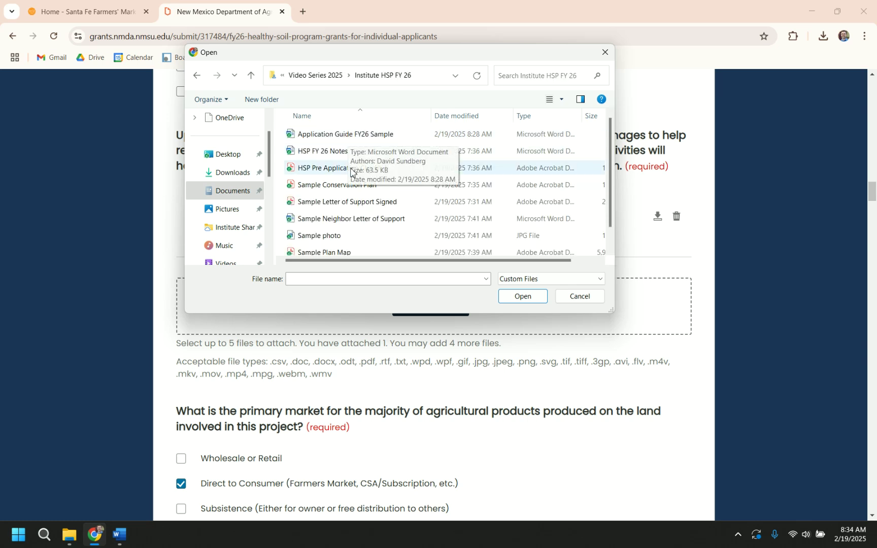
pyautogui.click(332, 240)
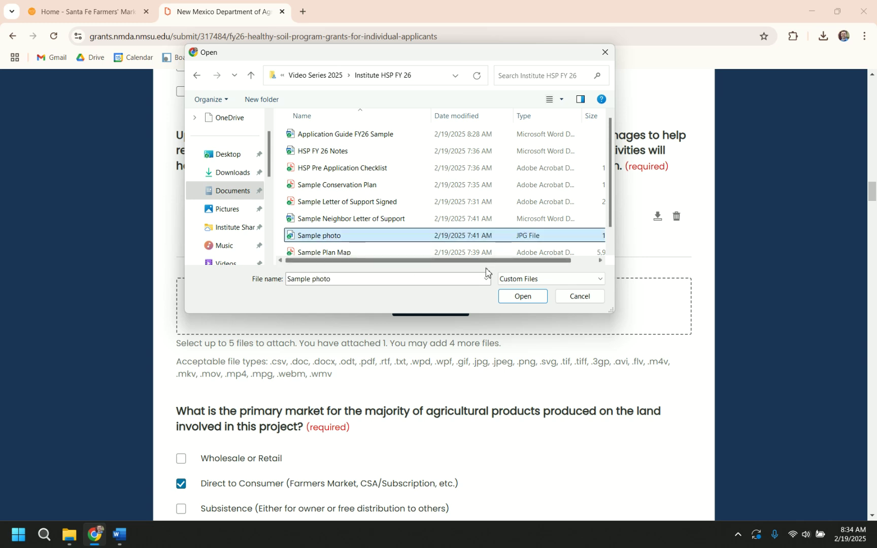
pyautogui.click(523, 297)
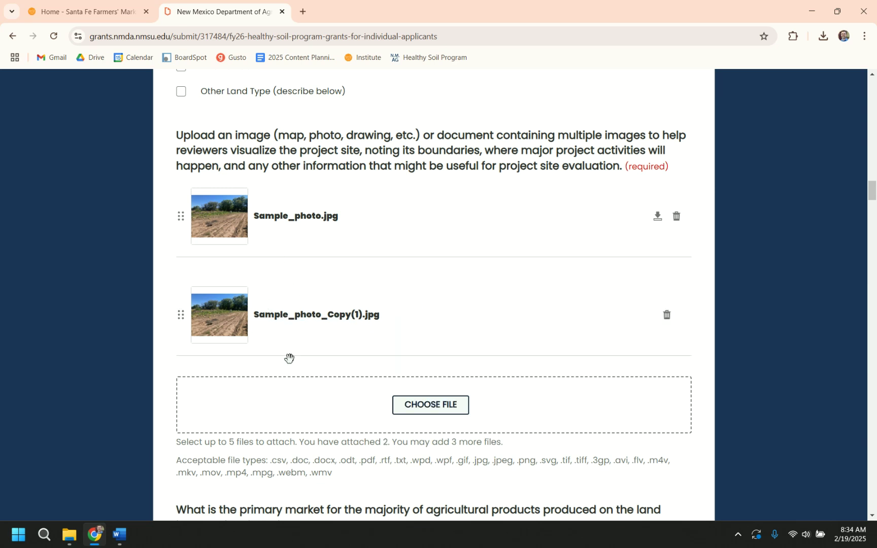
# Go past the primary market question to the end of the application form and save the application as a draft.
pyautogui.scroll(-3, 466, 352)
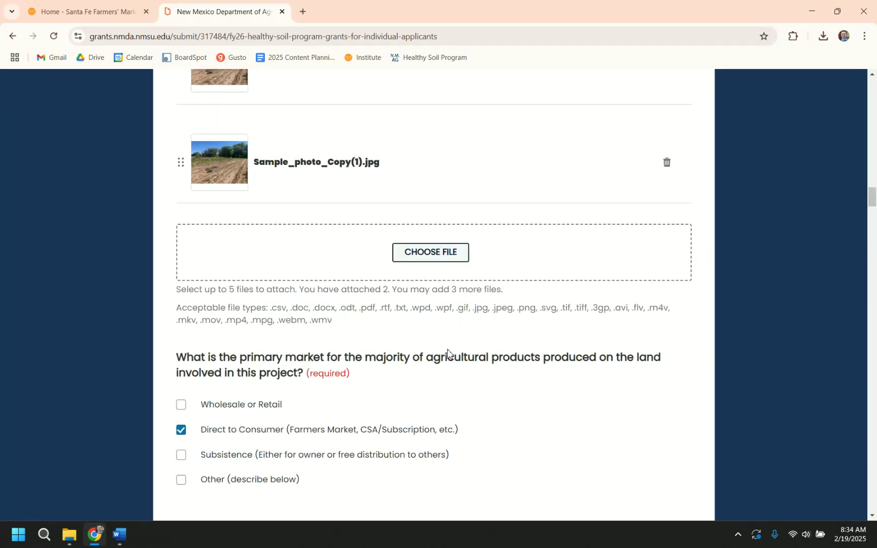
pyautogui.scroll(-2, 448, 351)
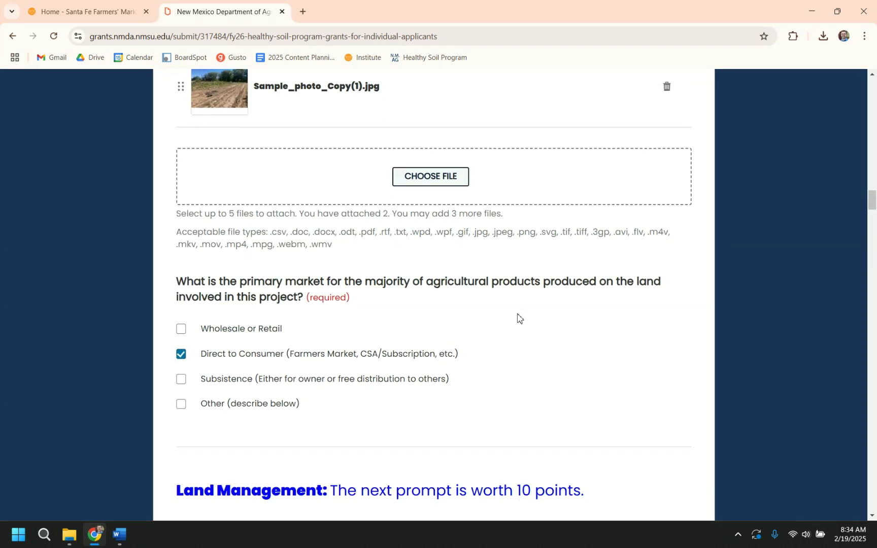
pyautogui.click(694, 40)
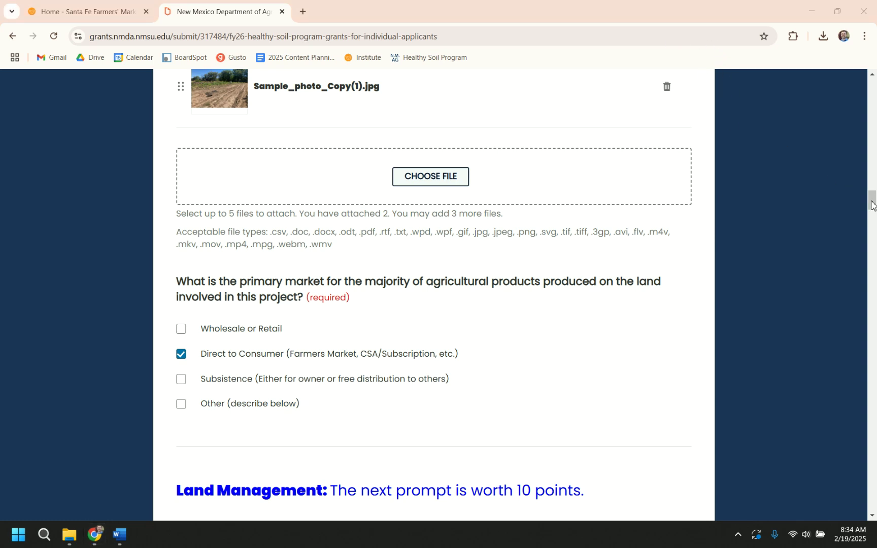
pyautogui.moveTo(872, 205); pyautogui.dragTo(872, 510)
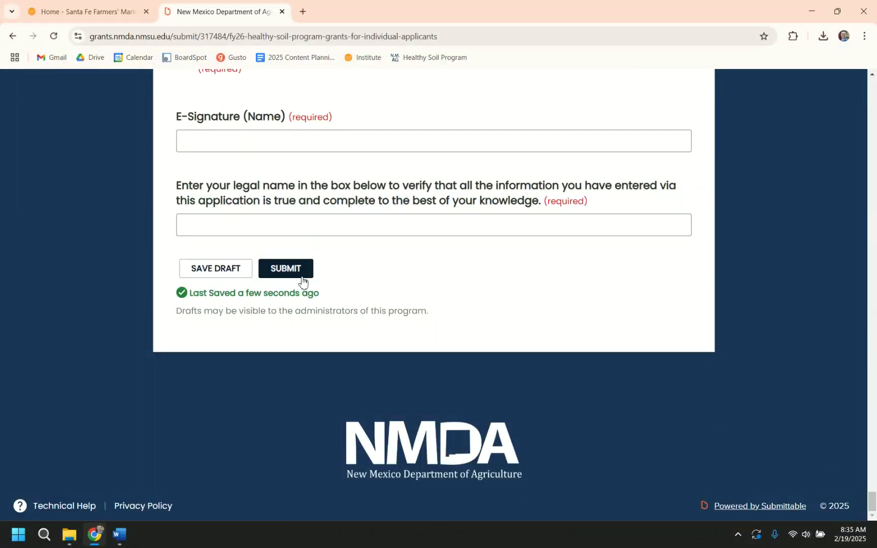
pyautogui.click(212, 272)
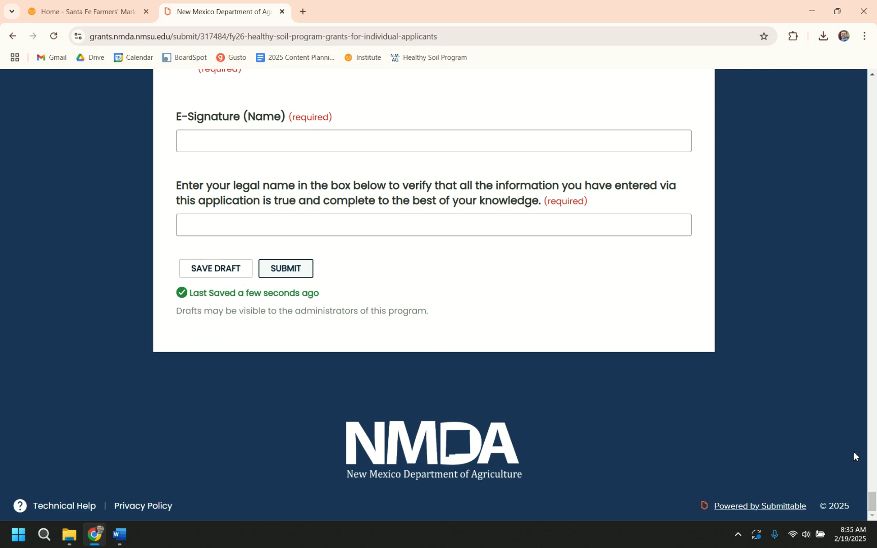
# Return through the contact, land and image upload questions to the Land Management section and highlight its heading.
pyautogui.moveTo(873, 502); pyautogui.dragTo(873, 131)
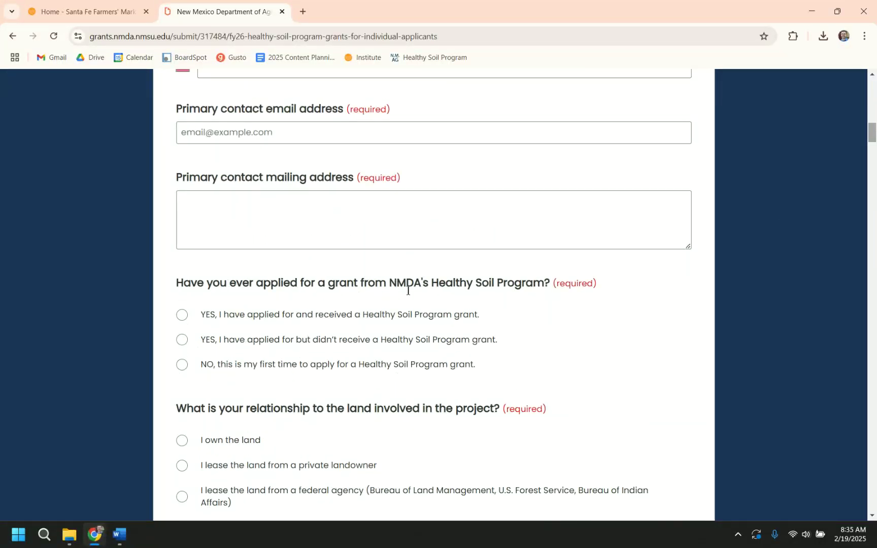
pyautogui.scroll(7, 314, 280)
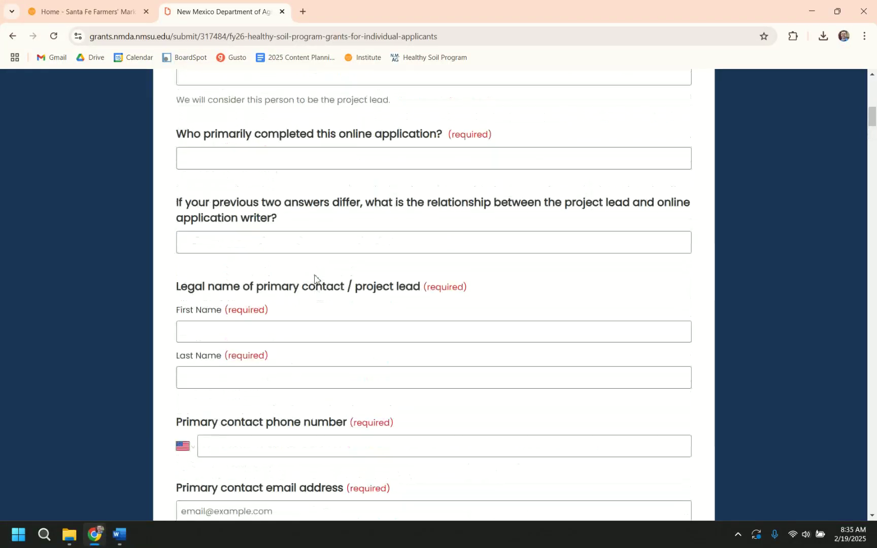
pyautogui.scroll(-7, 317, 259)
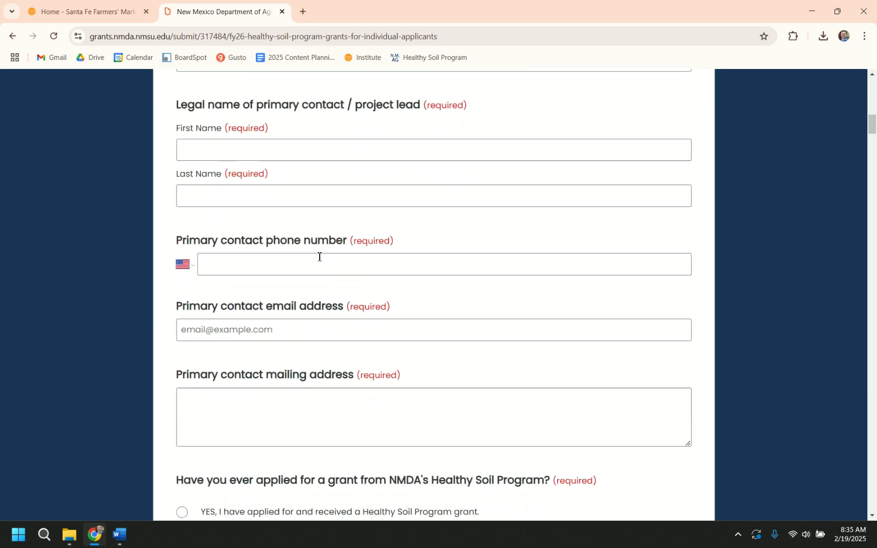
pyautogui.scroll(-5, 321, 264)
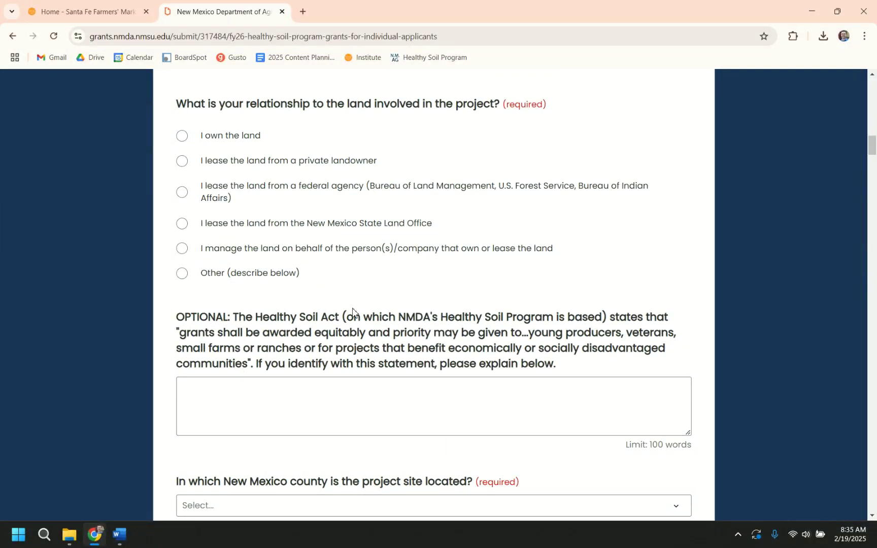
pyautogui.scroll(-1, 369, 319)
pyautogui.scroll(-13, 369, 319)
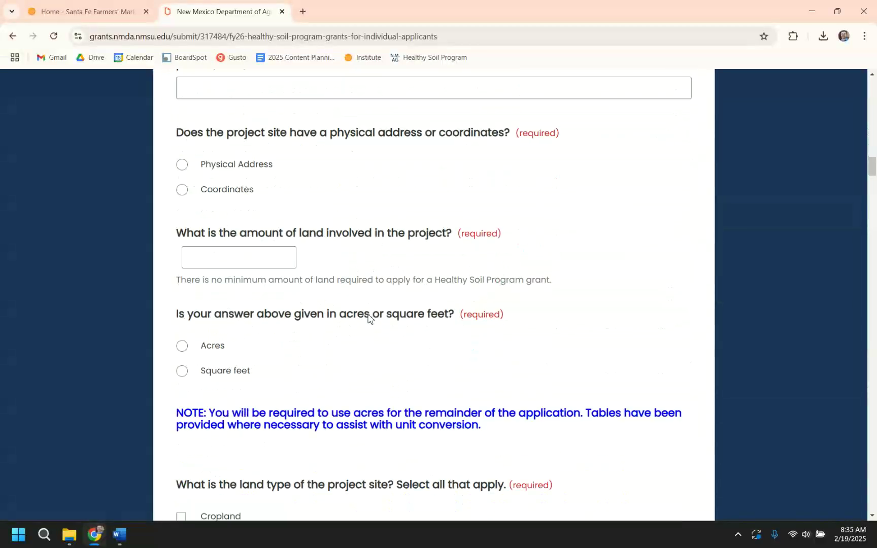
pyautogui.scroll(-14, 369, 315)
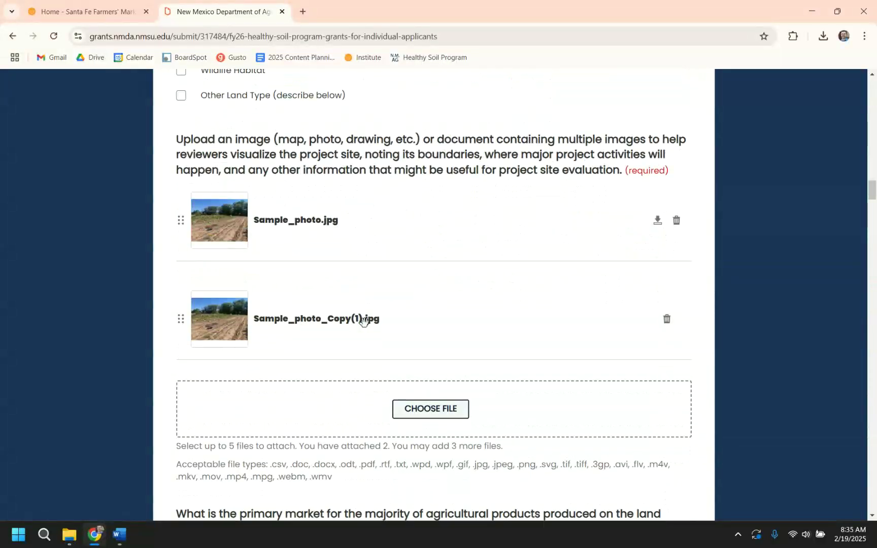
pyautogui.scroll(-1, 361, 330)
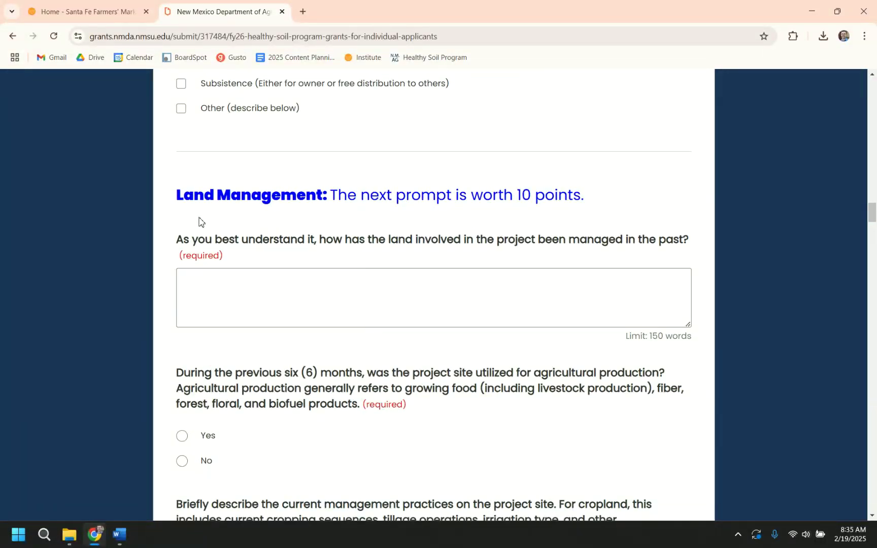
pyautogui.moveTo(177, 195); pyautogui.dragTo(459, 189)
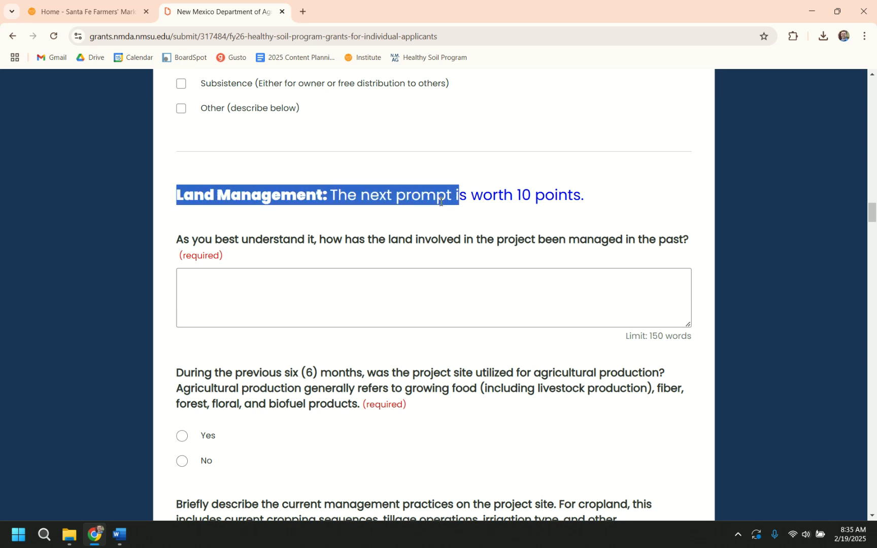
# Switch to the Word worksheet and copy the drafted answer on how the land was managed in the past.
pyautogui.click(127, 536)
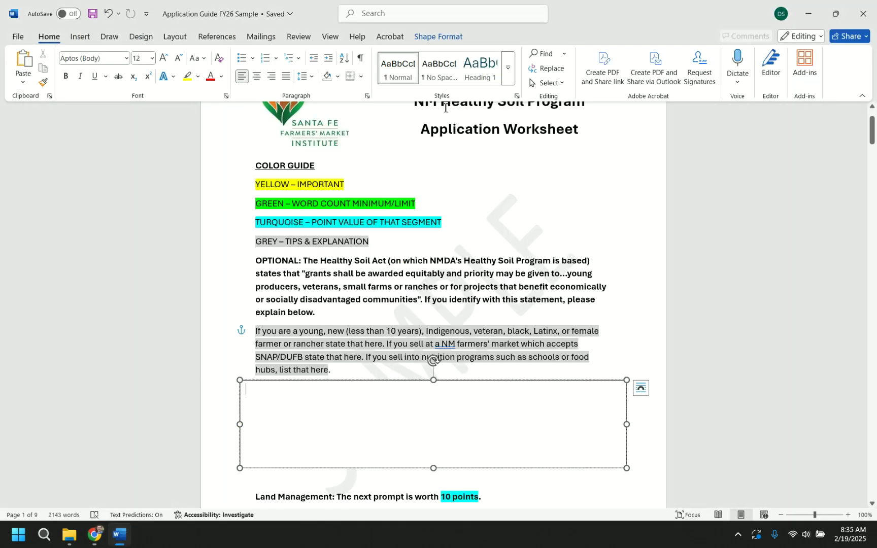
pyautogui.scroll(-5, 419, 278)
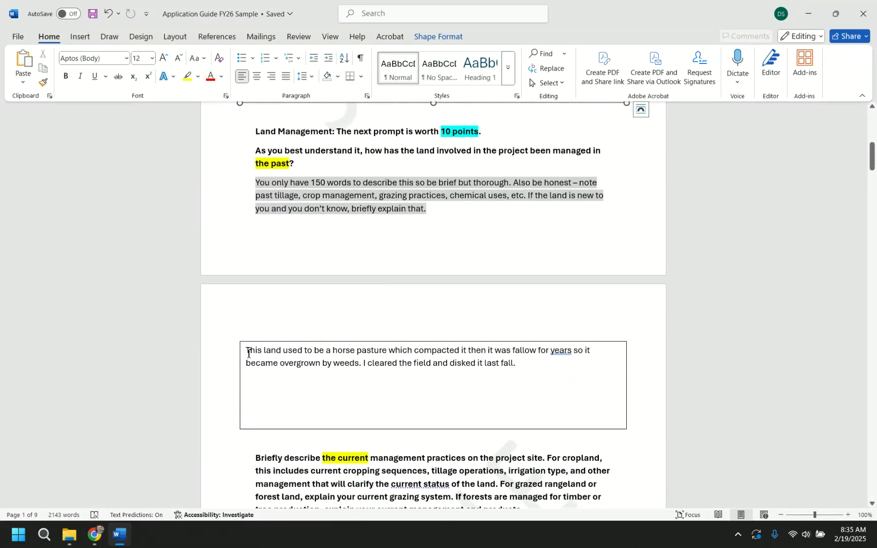
pyautogui.moveTo(249, 353); pyautogui.dragTo(550, 364)
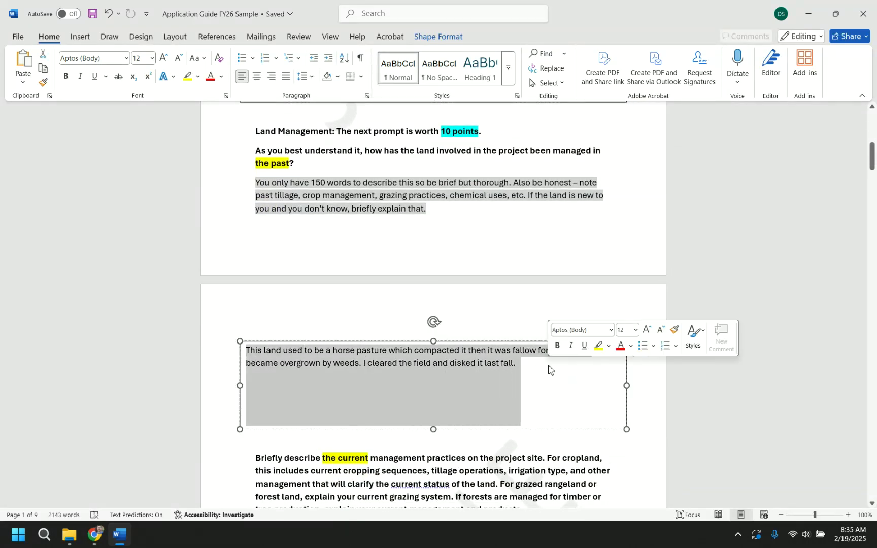
pyautogui.rightClick(468, 358)
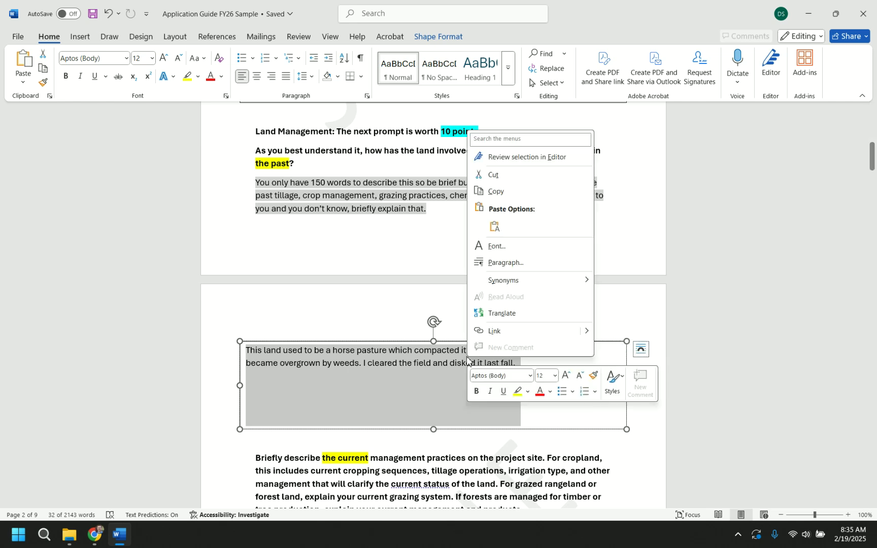
pyautogui.click(496, 192)
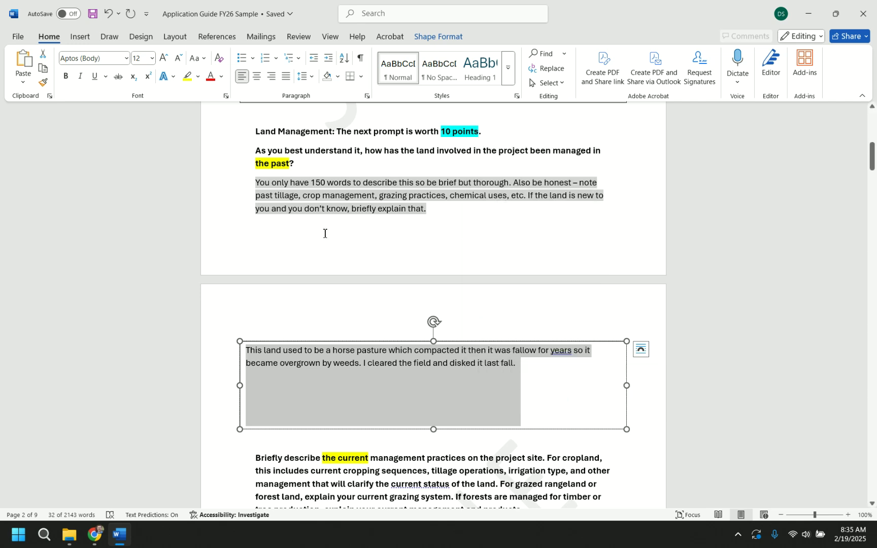
# Switch to Chrome, paste the copied answer into the past land management field, and highlight the field's word counter.
pyautogui.hotkey('alt', 'Tab')
pyautogui.click(253, 283)
pyautogui.rightClick(252, 284)
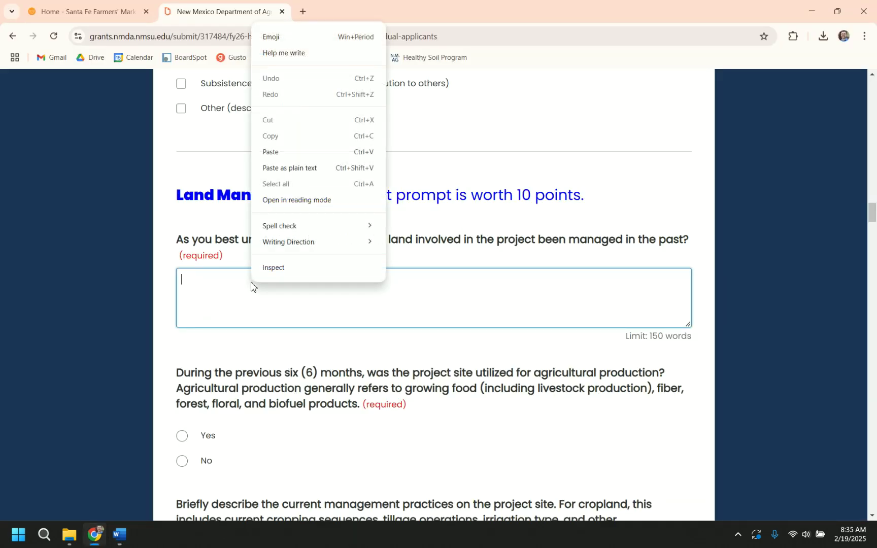
pyautogui.click(275, 152)
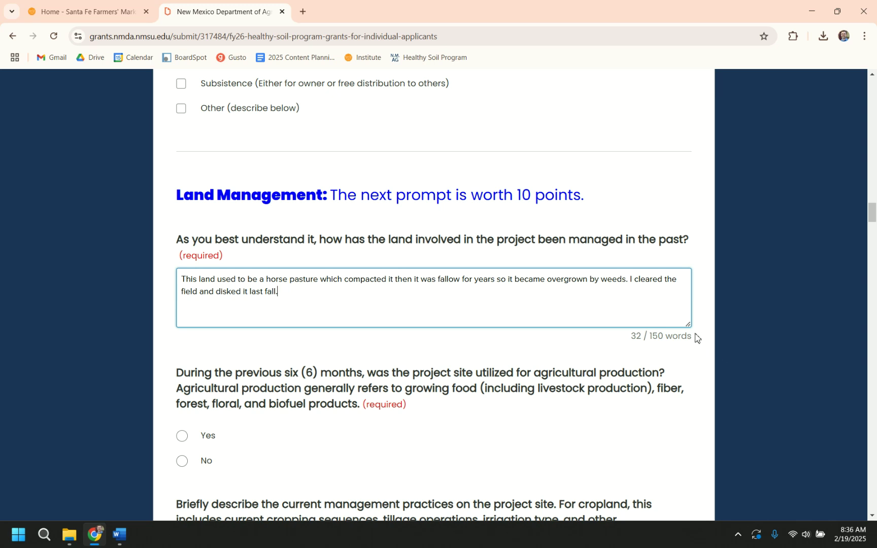
pyautogui.moveTo(695, 337); pyautogui.dragTo(624, 347)
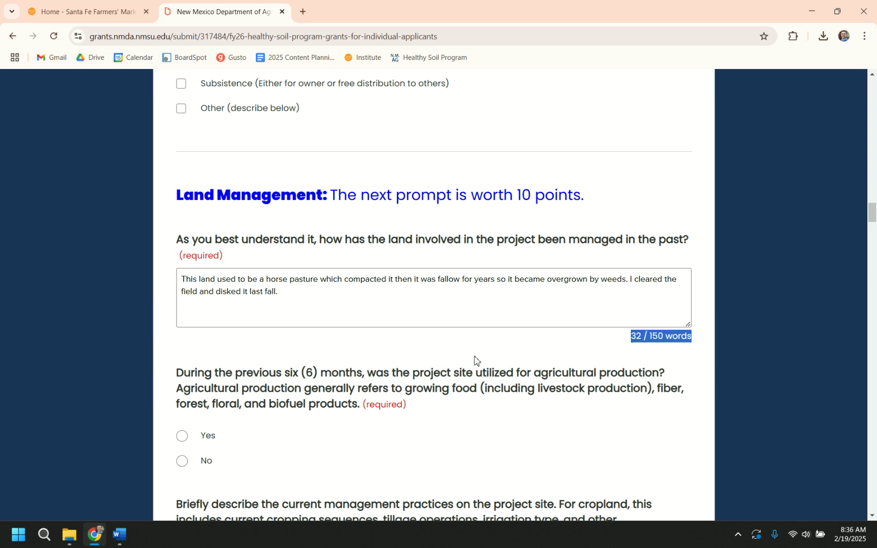
# Review the current management practices question, then switch to Word and examine its matching prompt and the Project Title and Project Summary prompts.
pyautogui.scroll(-6, 476, 360)
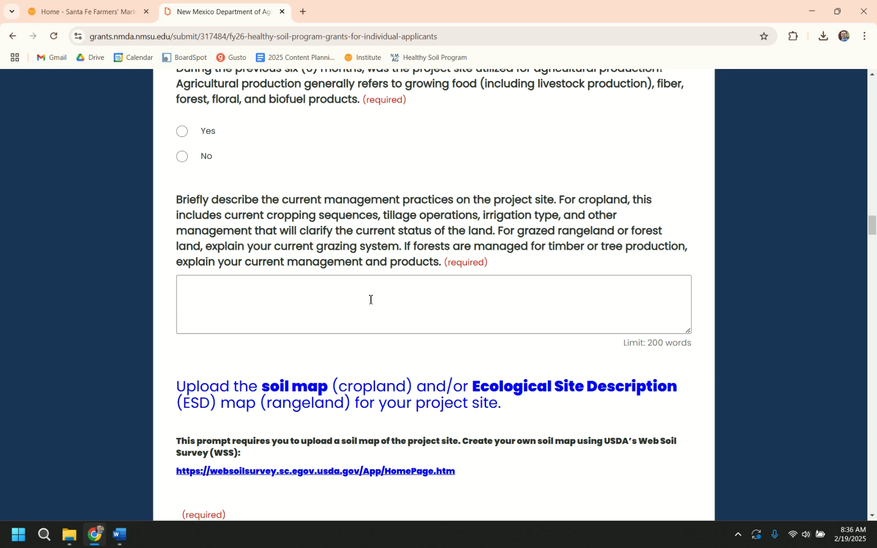
pyautogui.hotkey('alt', 'Tab')
pyautogui.scroll(-5, 339, 326)
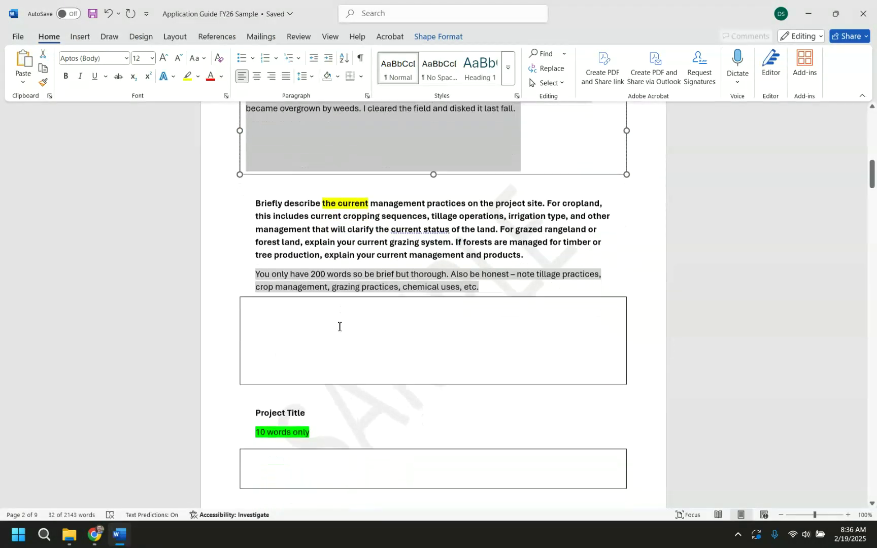
pyautogui.scroll(-4, 339, 326)
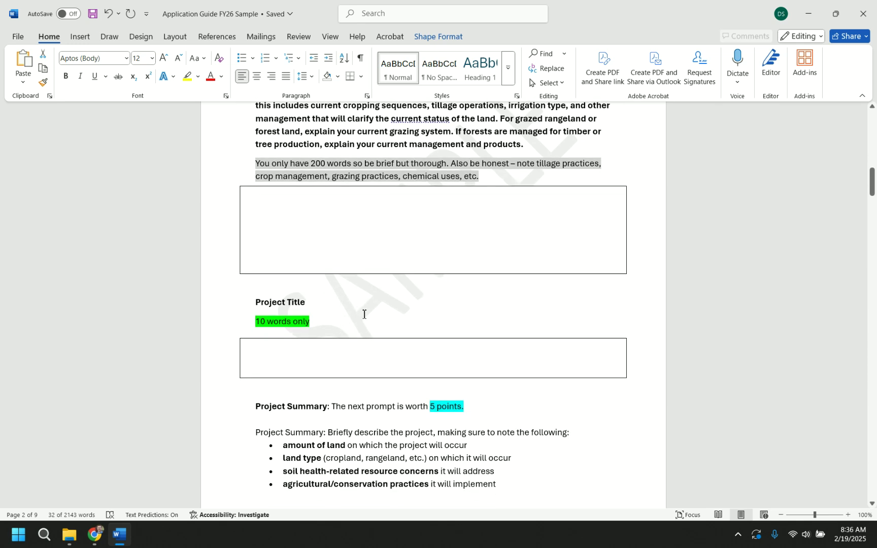
pyautogui.scroll(-6, 362, 312)
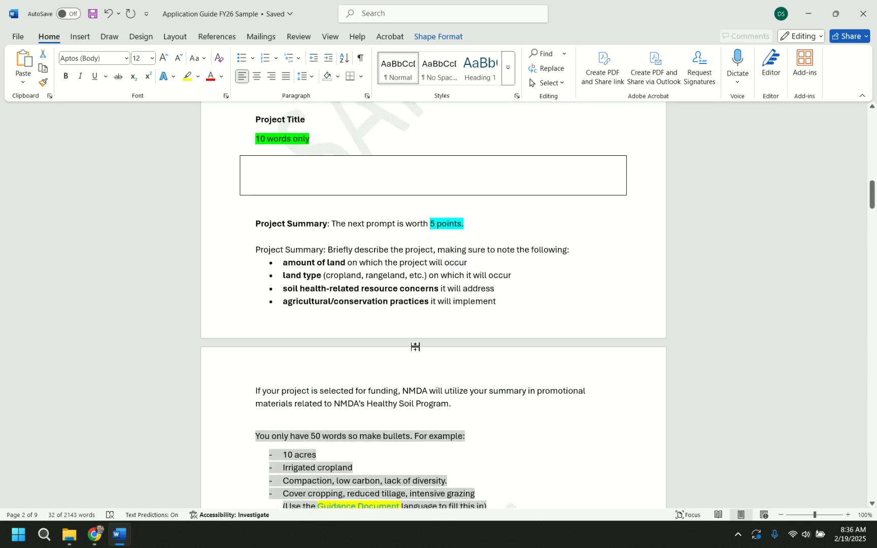
# Switch to Chrome and upload the Sample_SoilMap file to the soil map prompt.
pyautogui.hotkey('alt', 'Tab')
pyautogui.scroll(-5, 338, 332)
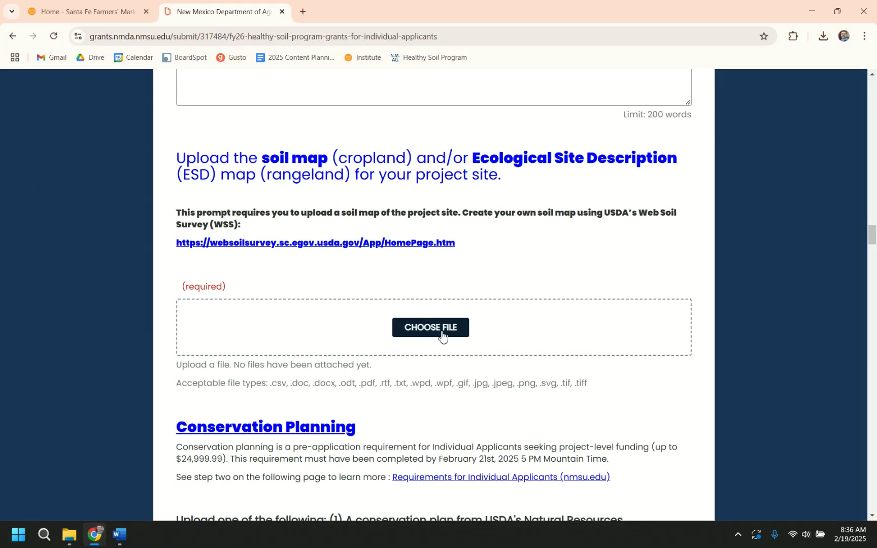
pyautogui.click(442, 335)
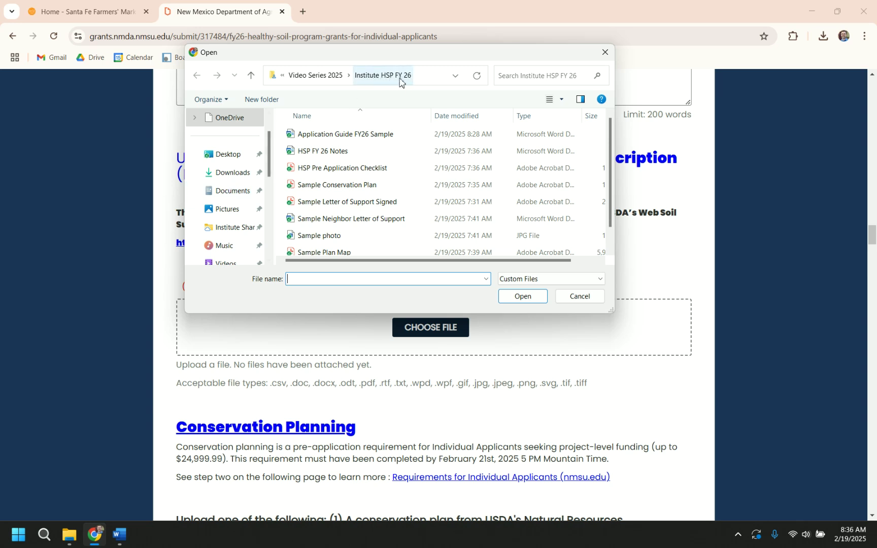
pyautogui.scroll(-1, 350, 234)
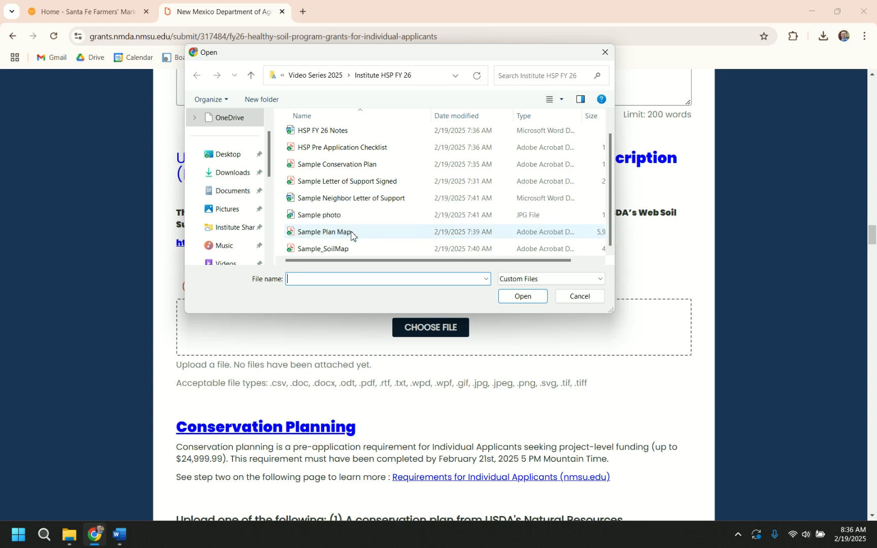
pyautogui.click(330, 250)
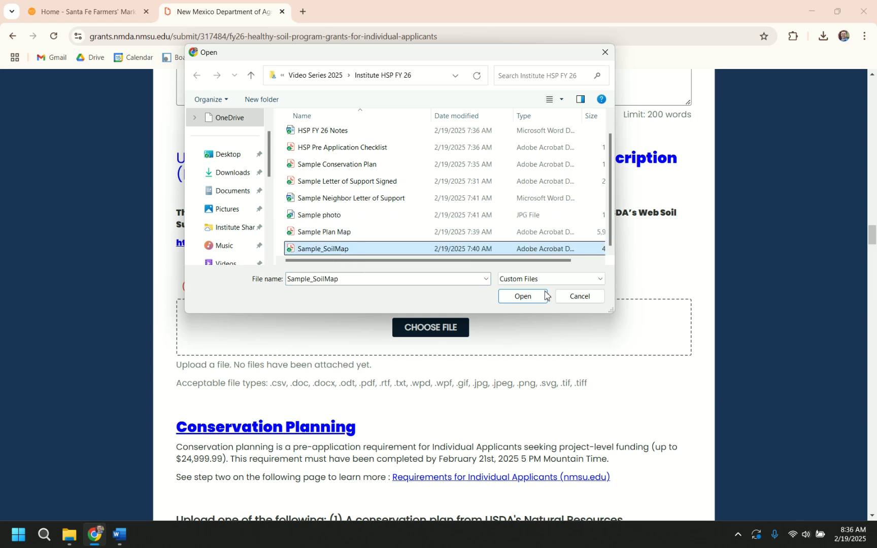
pyautogui.click(537, 302)
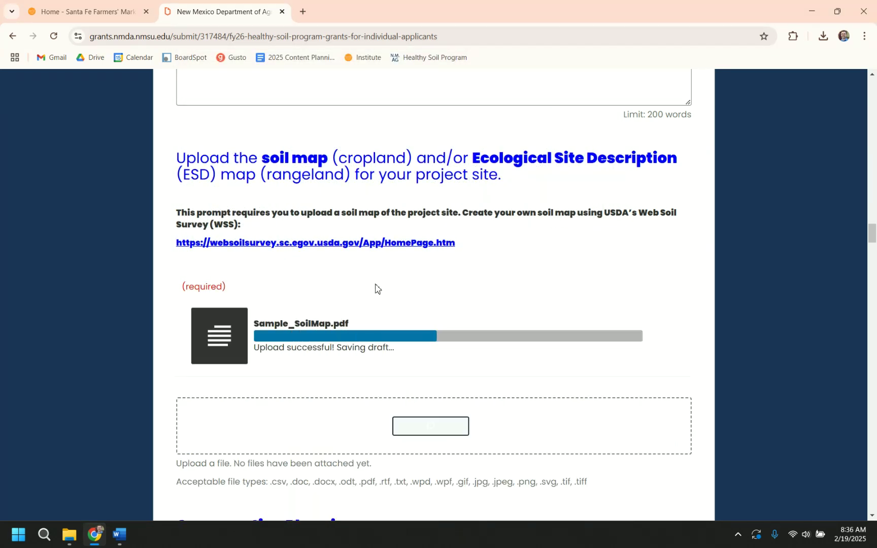
# Look through the remaining application sections, from conservation planning through project narrative, outcomes, budget and supporting documents to the final acknowledgements.
pyautogui.scroll(-5, 372, 297)
pyautogui.scroll(-15, 372, 293)
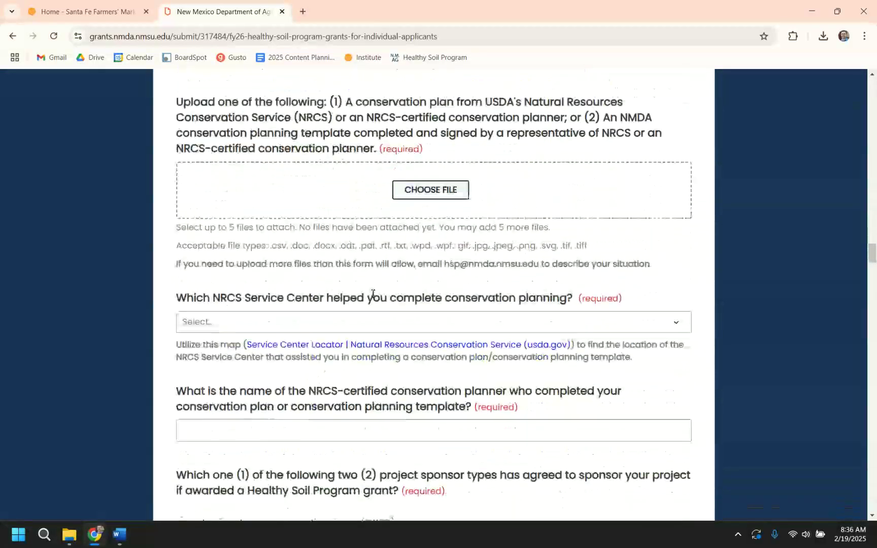
pyautogui.scroll(-15, 372, 293)
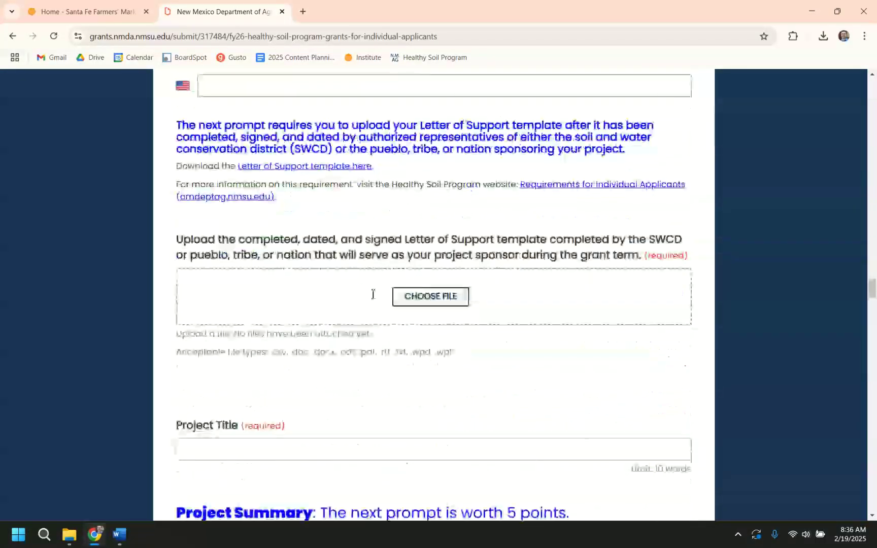
pyautogui.scroll(-15, 373, 294)
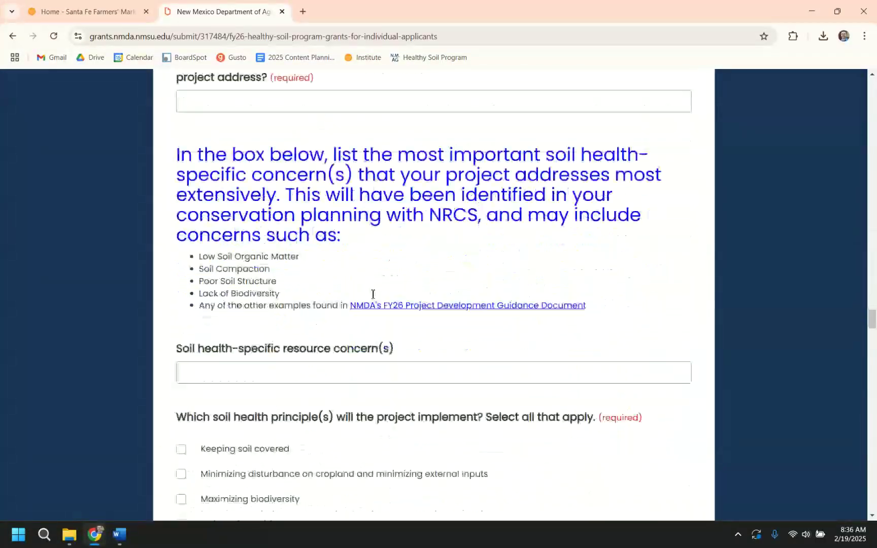
pyautogui.scroll(-15, 373, 294)
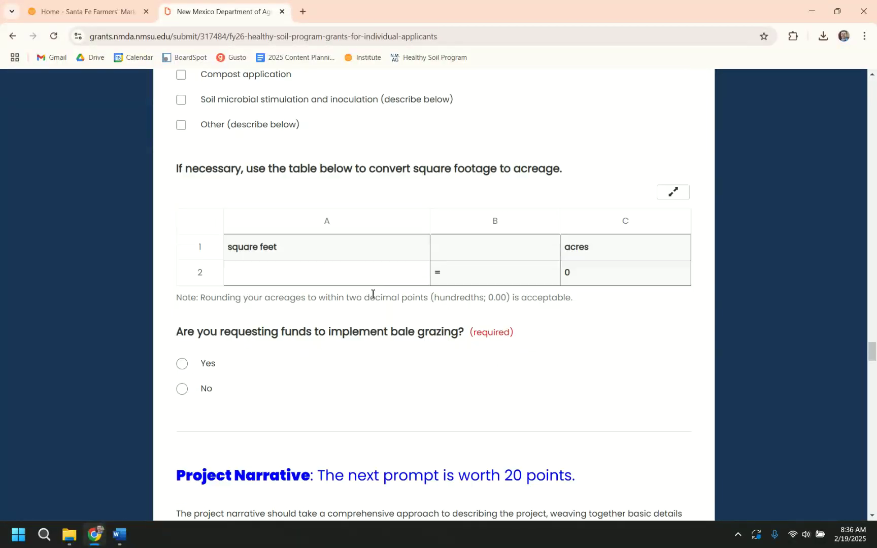
pyautogui.scroll(-15, 373, 294)
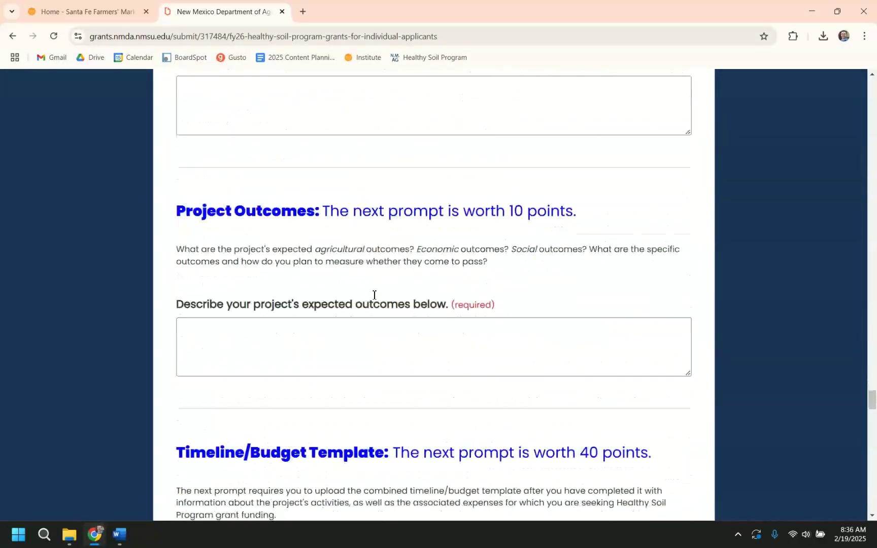
pyautogui.scroll(-15, 373, 294)
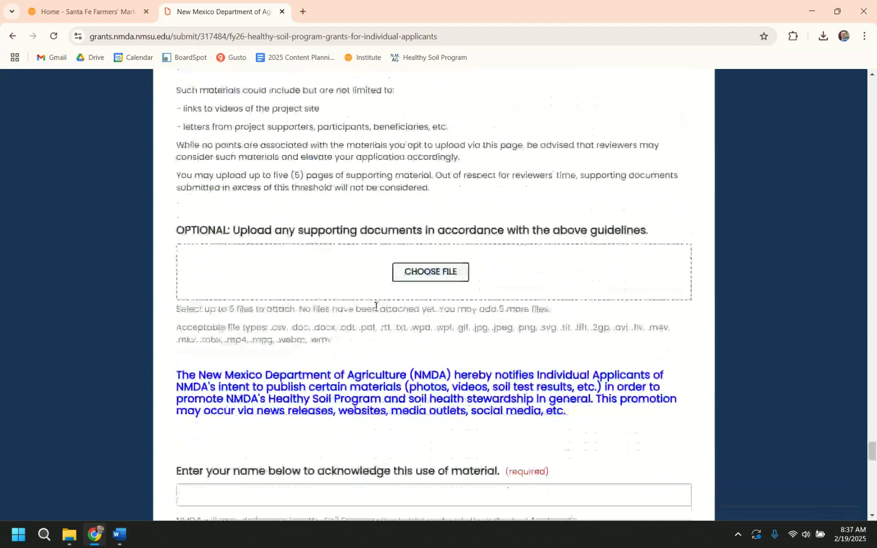
pyautogui.scroll(-8, 429, 353)
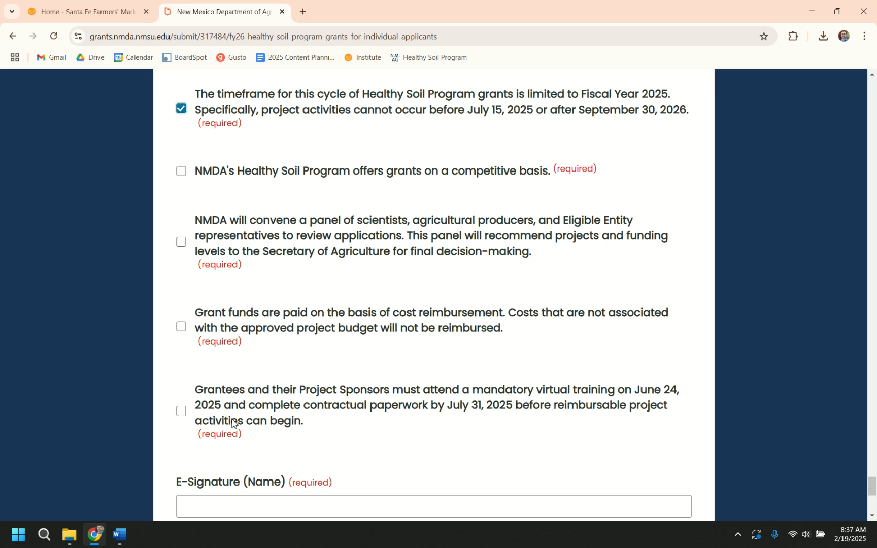
# Save the application as a draft at the end of the form, below the signature and legal name fields.
pyautogui.scroll(-1, 398, 389)
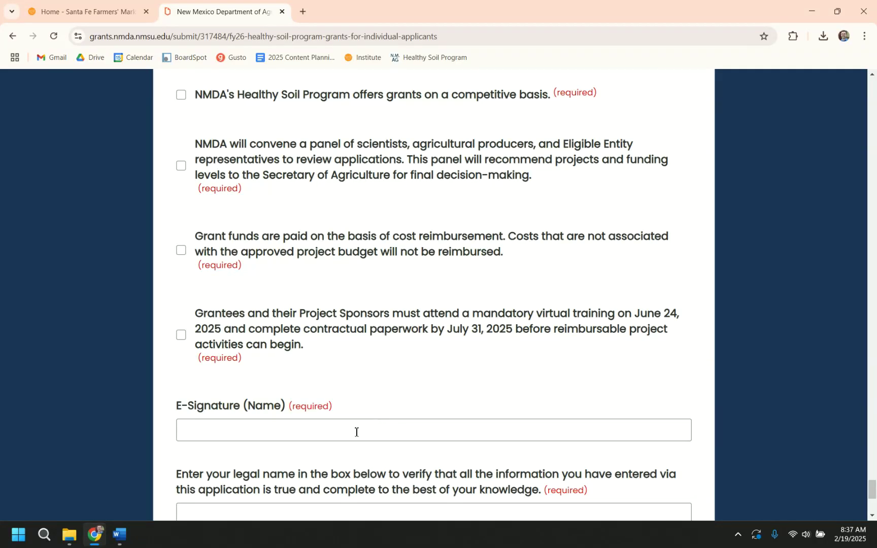
pyautogui.scroll(-1, 354, 431)
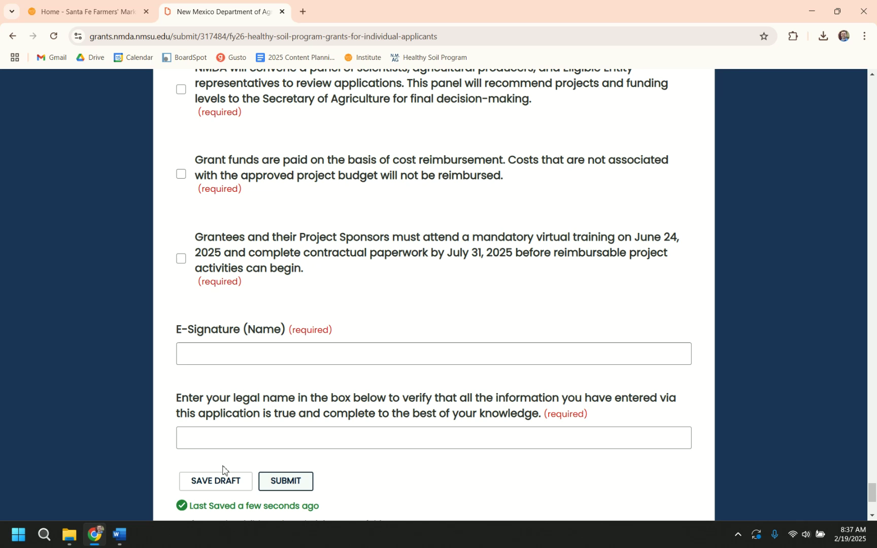
pyautogui.click(212, 488)
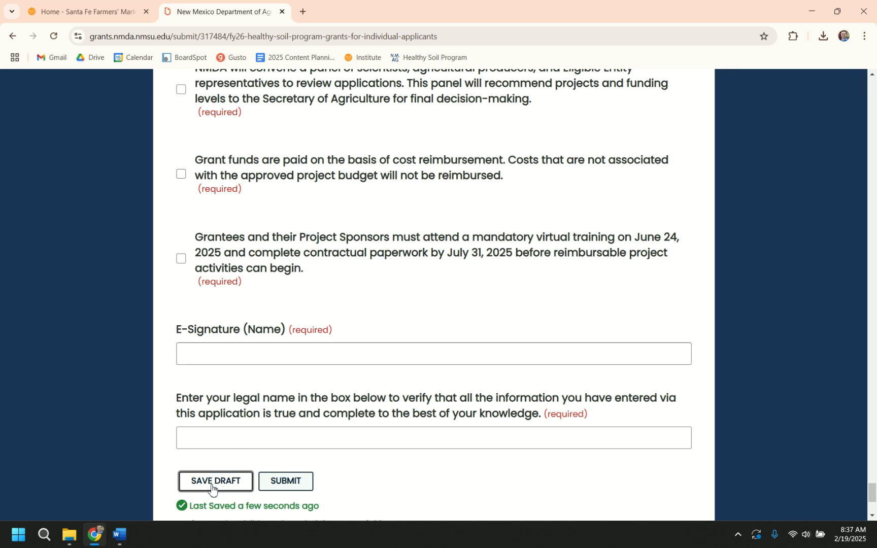
pyautogui.click(212, 488)
# Return to the start of the application and review the applicant type, project lead, contact and project site questions.
pyautogui.scroll(1, 523, 411)
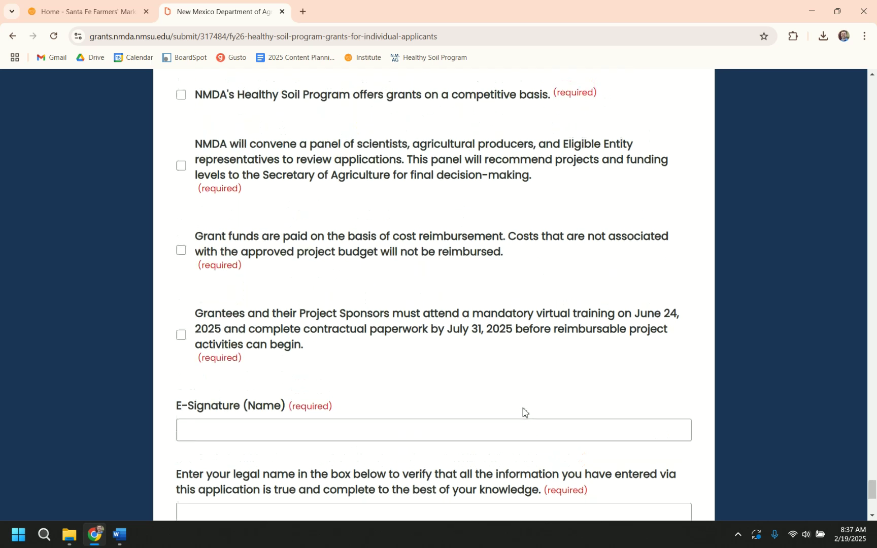
pyautogui.moveTo(873, 493); pyautogui.dragTo(873, 77)
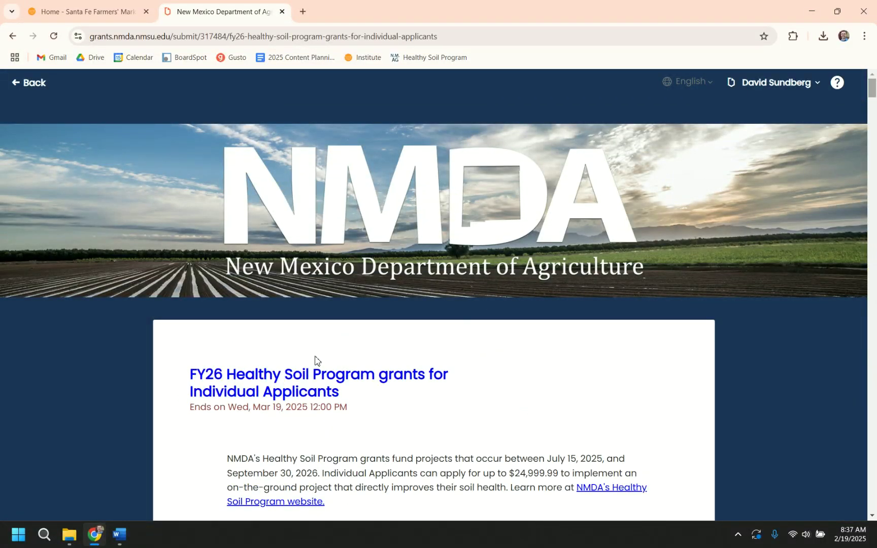
pyautogui.scroll(-4, 314, 361)
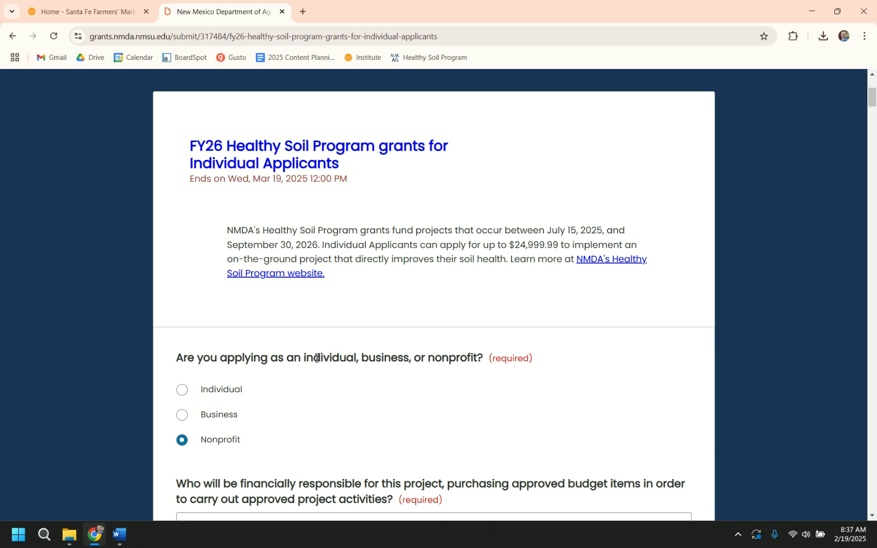
pyautogui.scroll(-6, 434, 402)
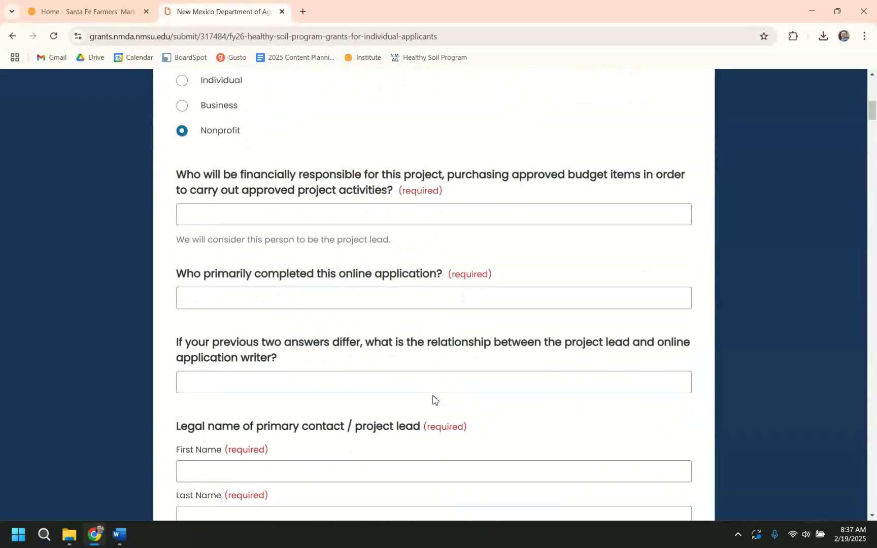
pyautogui.scroll(-3, 434, 400)
pyautogui.scroll(-8, 433, 400)
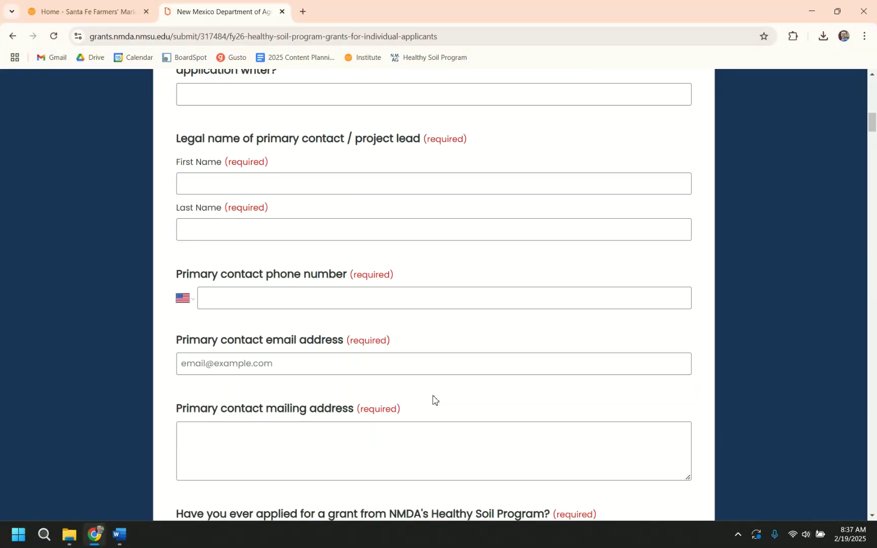
pyautogui.scroll(-9, 433, 400)
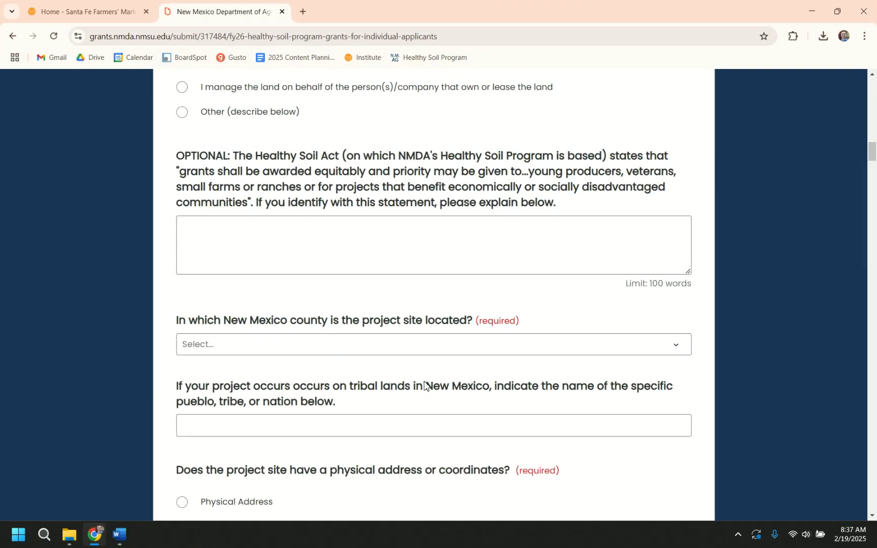
# Go to the end of the form and submit the grant application.
pyautogui.moveTo(871, 155); pyautogui.dragTo(872, 508)
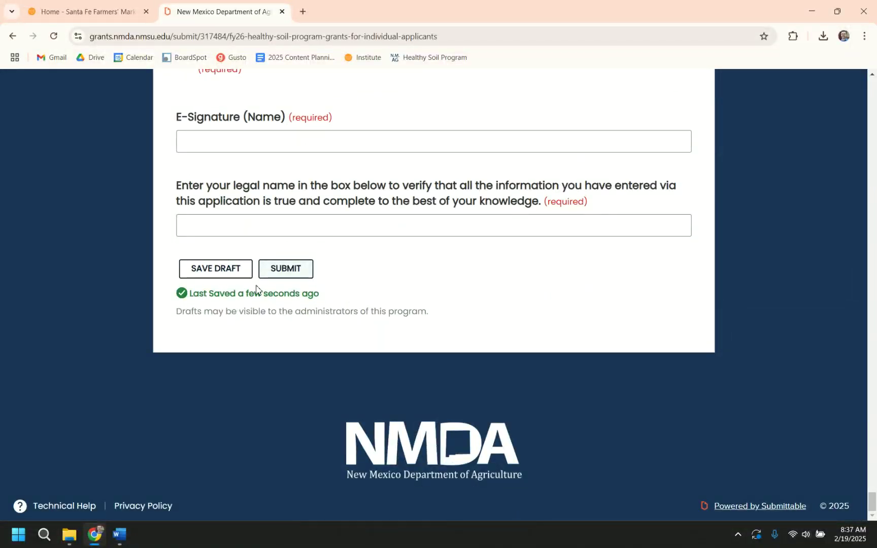
pyautogui.click(291, 273)
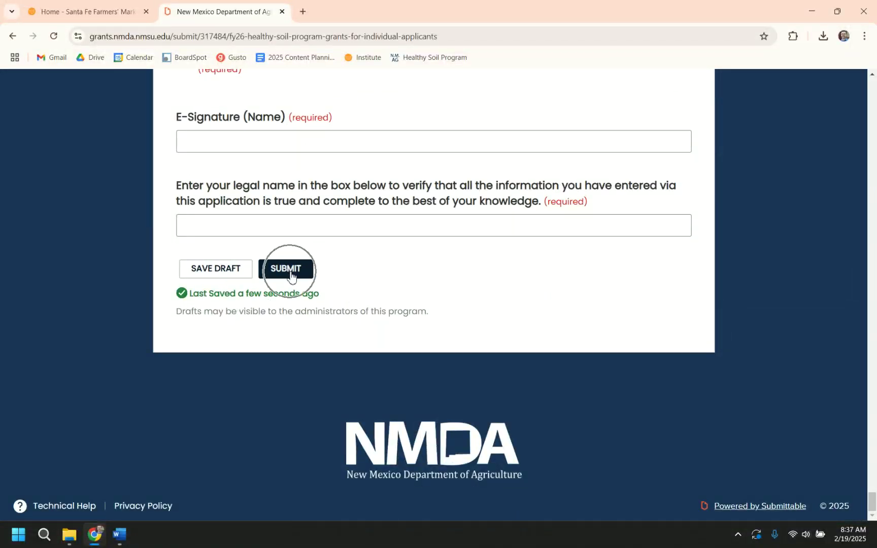